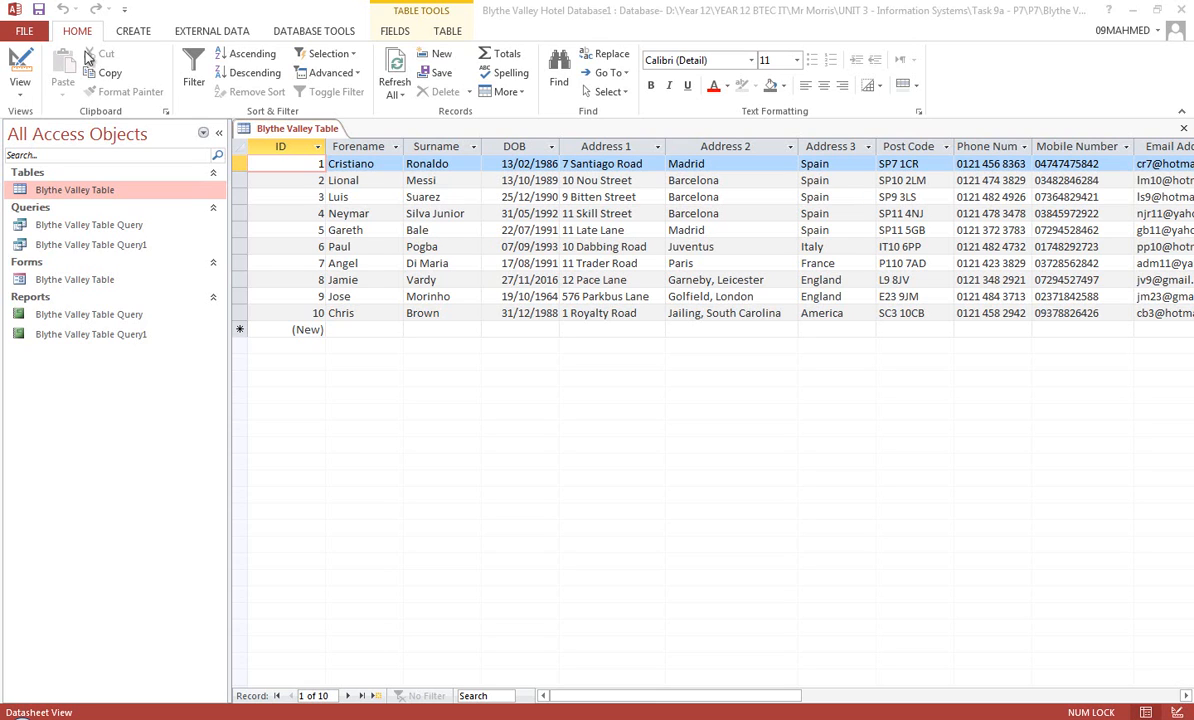
# Create a new table, save it as Table1 and open it in Design View
pyautogui.click(133, 31)
pyautogui.click(82, 88)
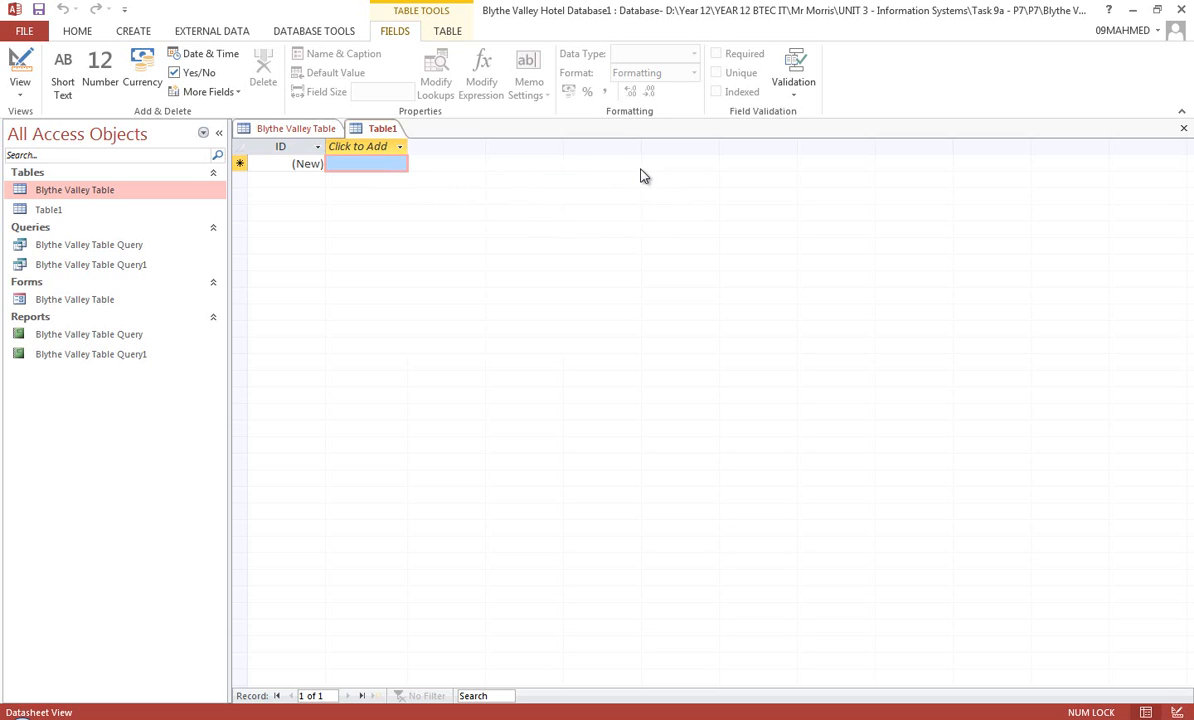
pyautogui.click(21, 94)
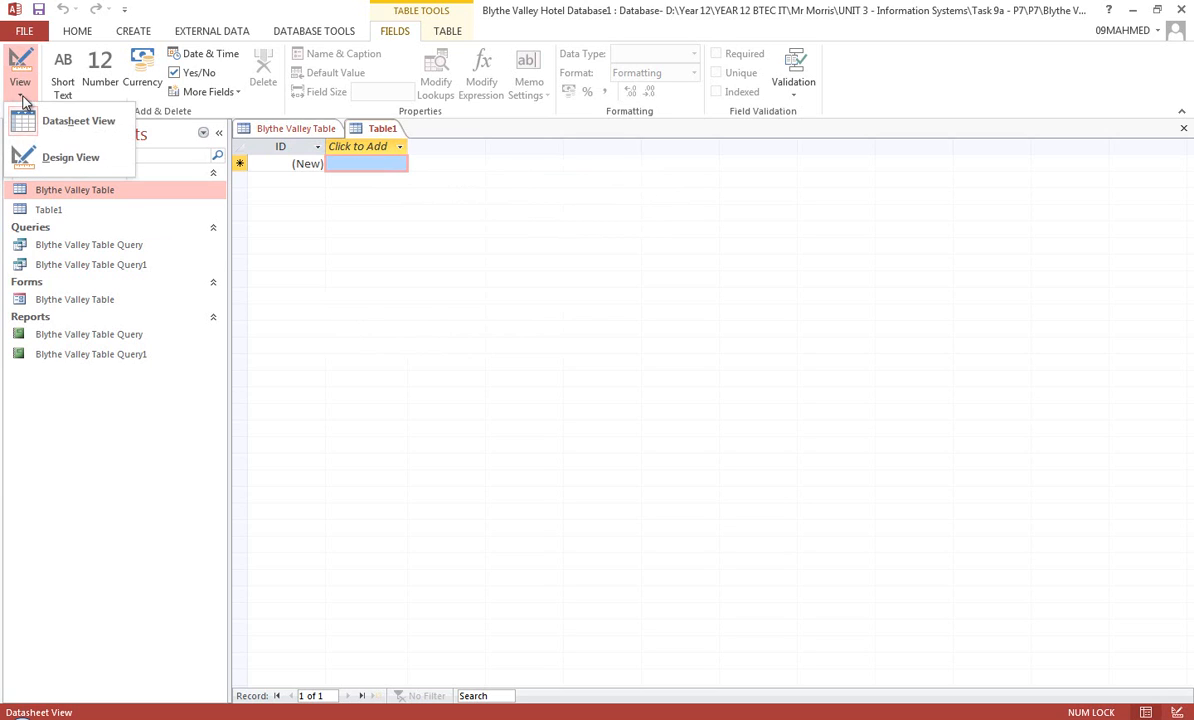
pyautogui.click(88, 163)
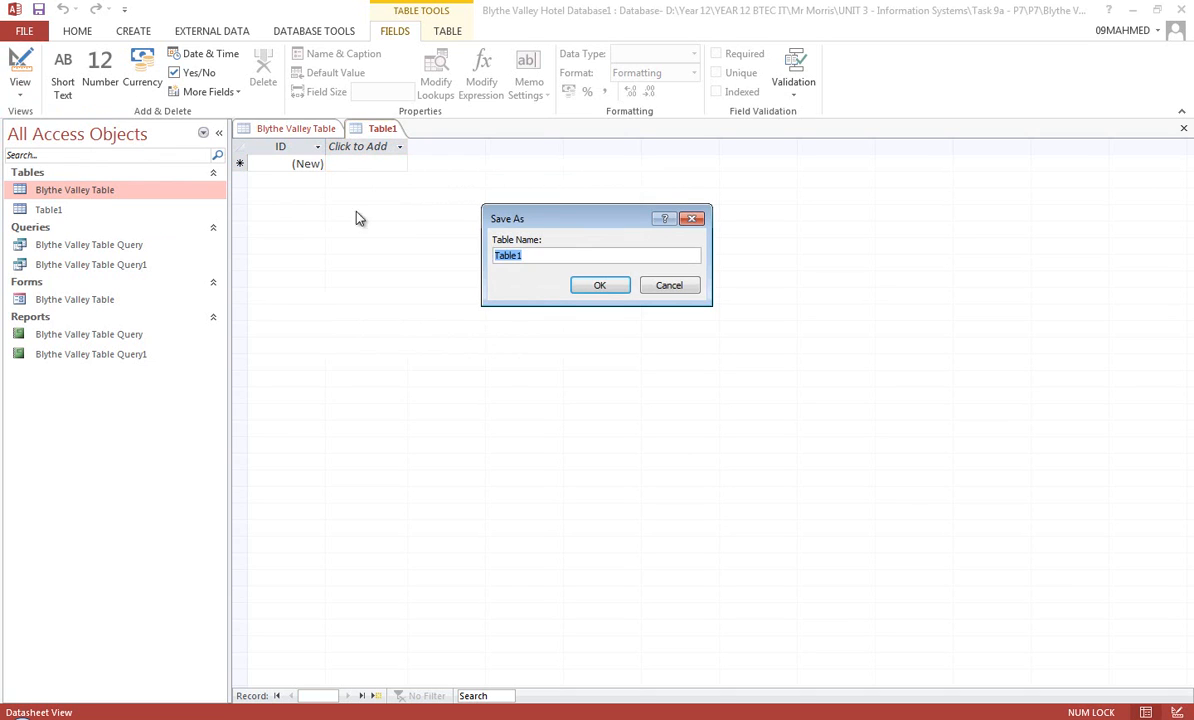
pyautogui.click(582, 285)
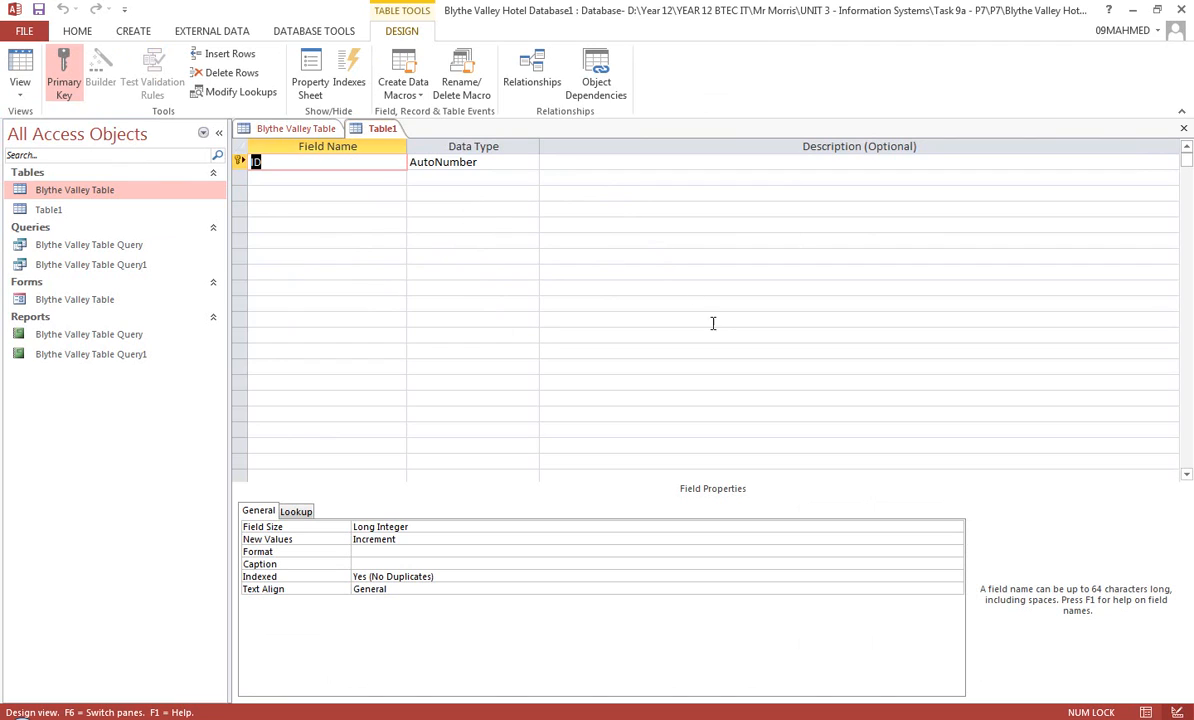
# Add a field named Surname below ID with the Short Text data type
pyautogui.click(310, 179)
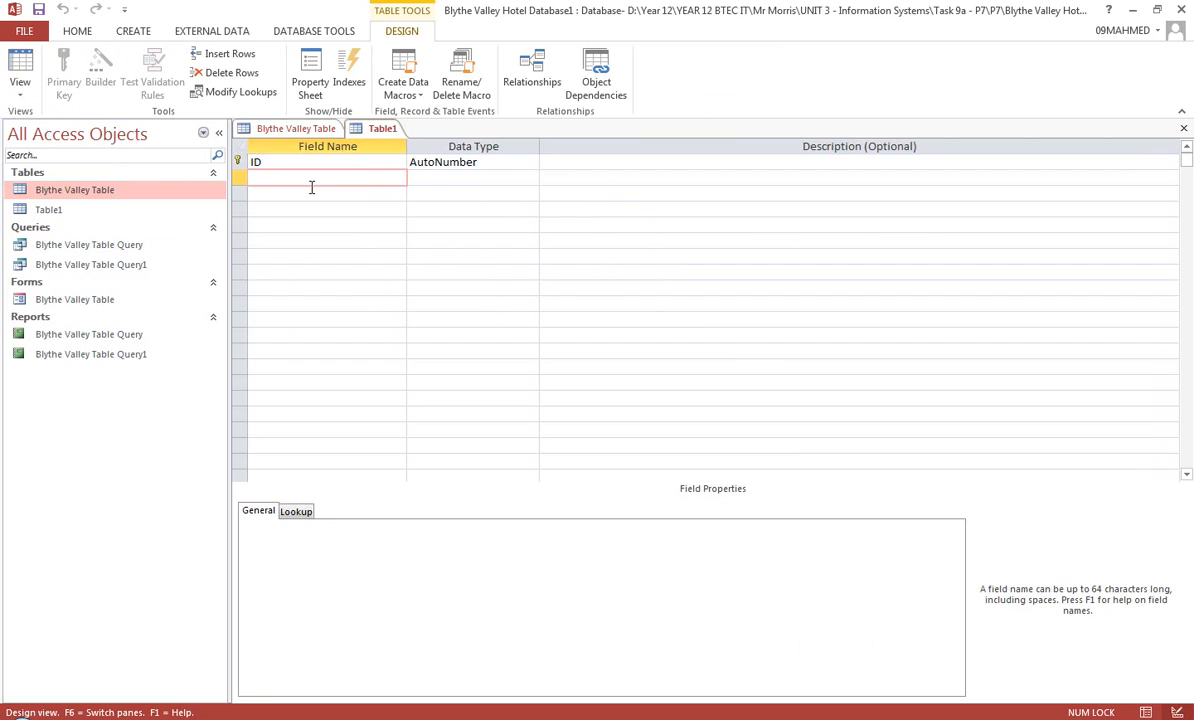
pyautogui.write('Surname')
pyautogui.click(488, 179)
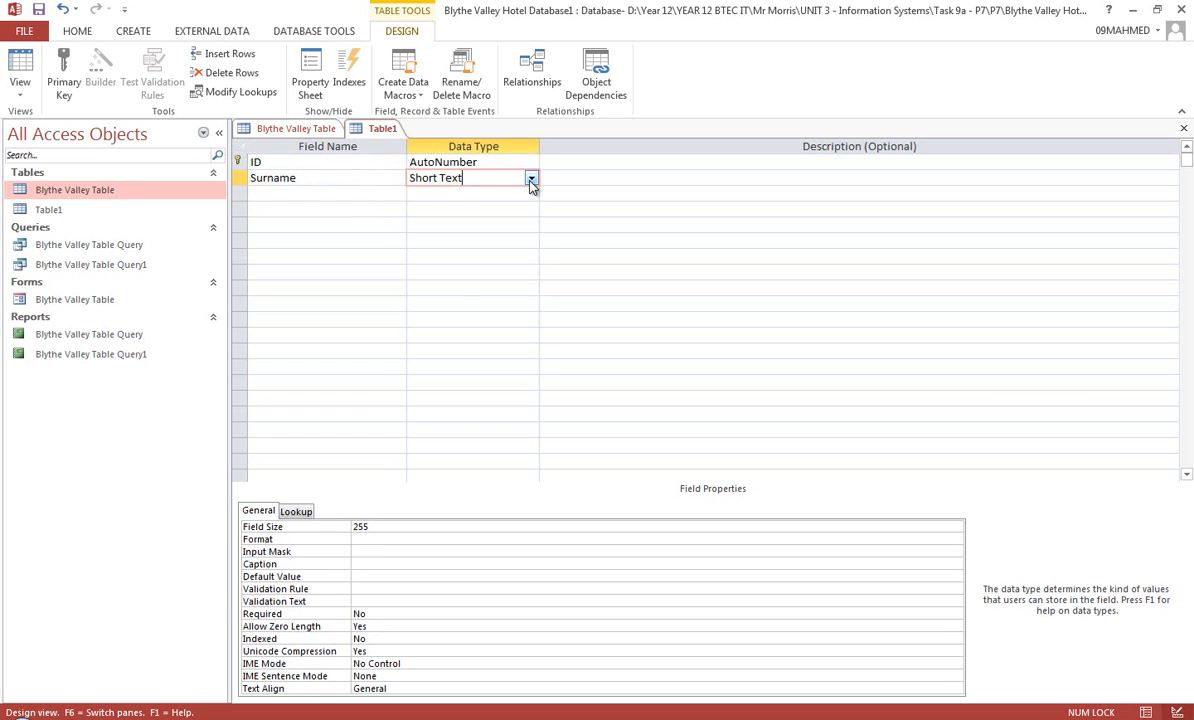
pyautogui.click(531, 179)
pyautogui.click(525, 192)
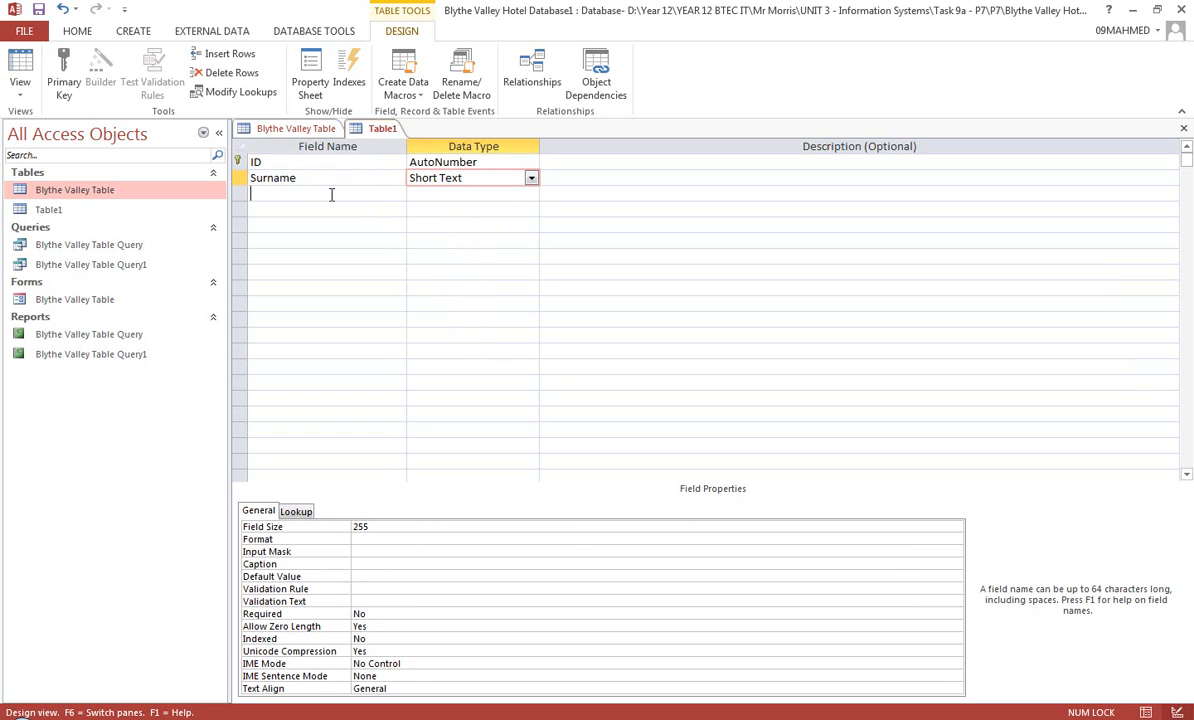
# Add a field named Forename below Surname with the Short Text data type
pyautogui.click(321, 192)
pyautogui.write('Forna')
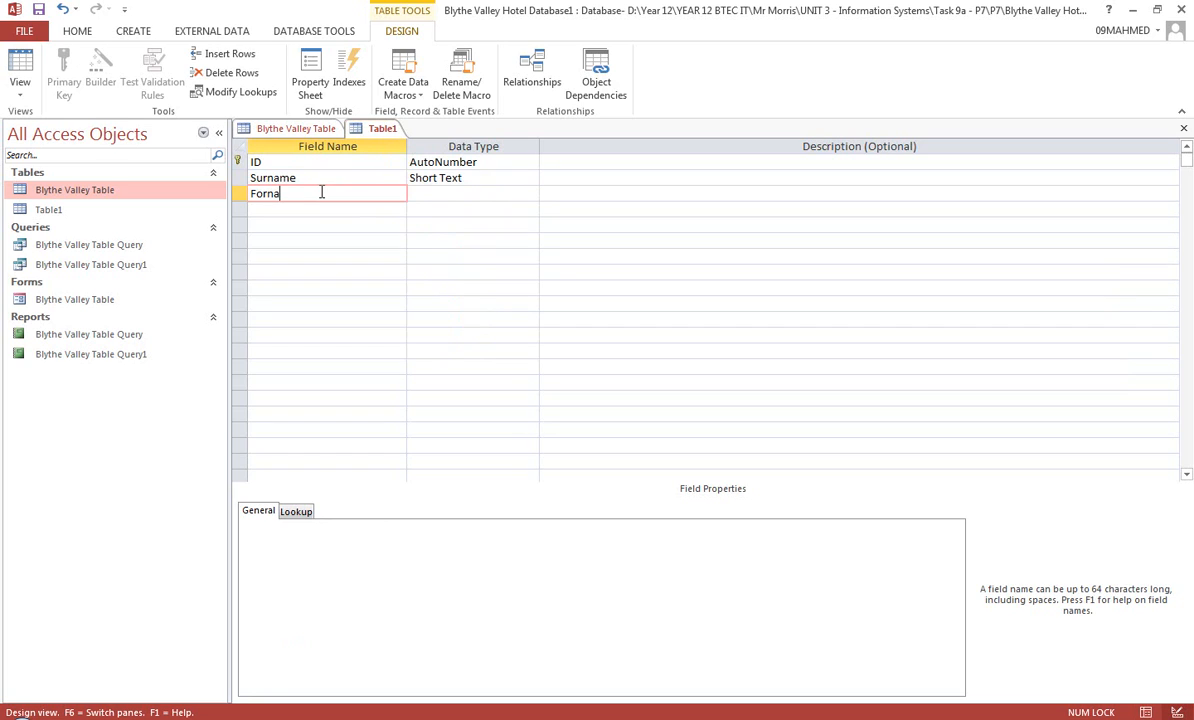
pyautogui.press('BackSpace')
pyautogui.press('BackSpace')
pyautogui.write('ename')
pyautogui.click(512, 192)
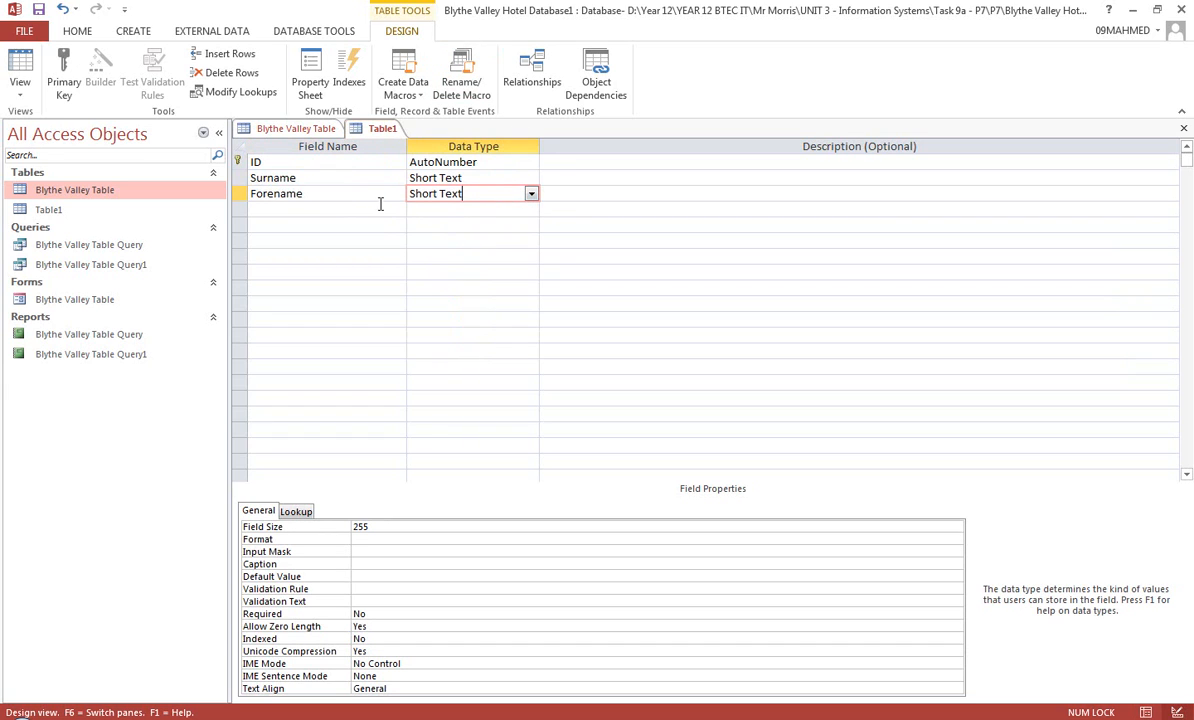
# Add a field named DOB below Forename and set its data type to Date/Time
pyautogui.click(290, 210)
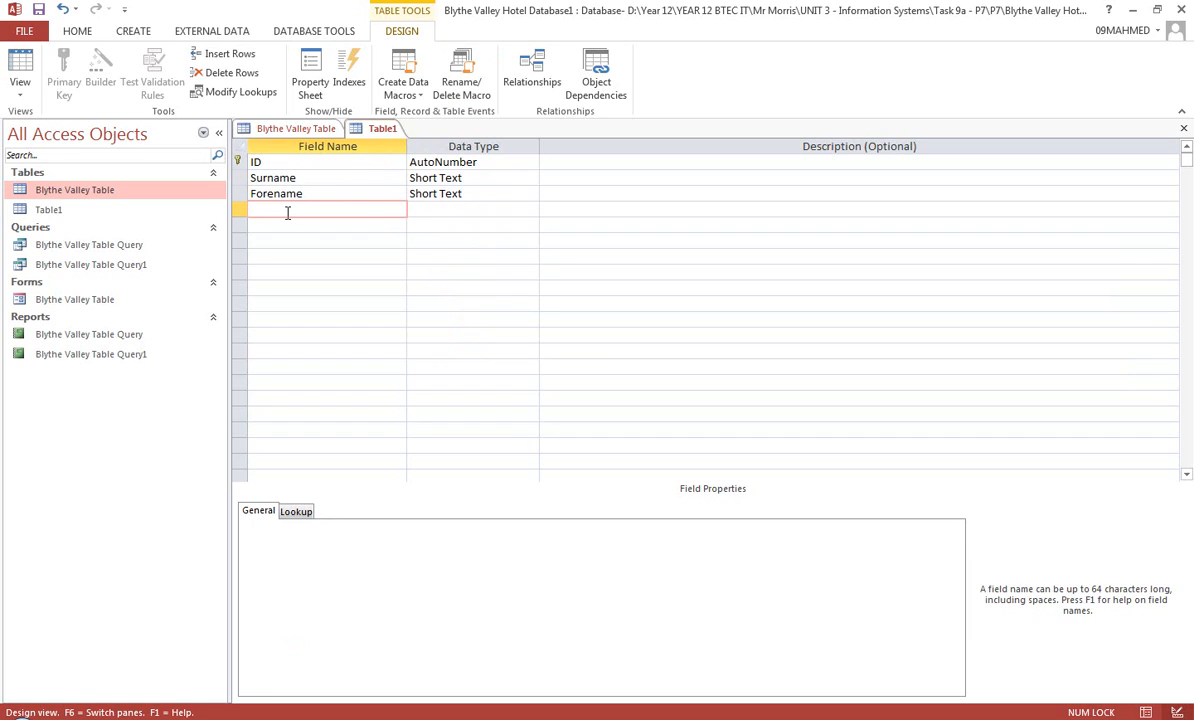
pyautogui.write('DOB')
pyautogui.click(466, 209)
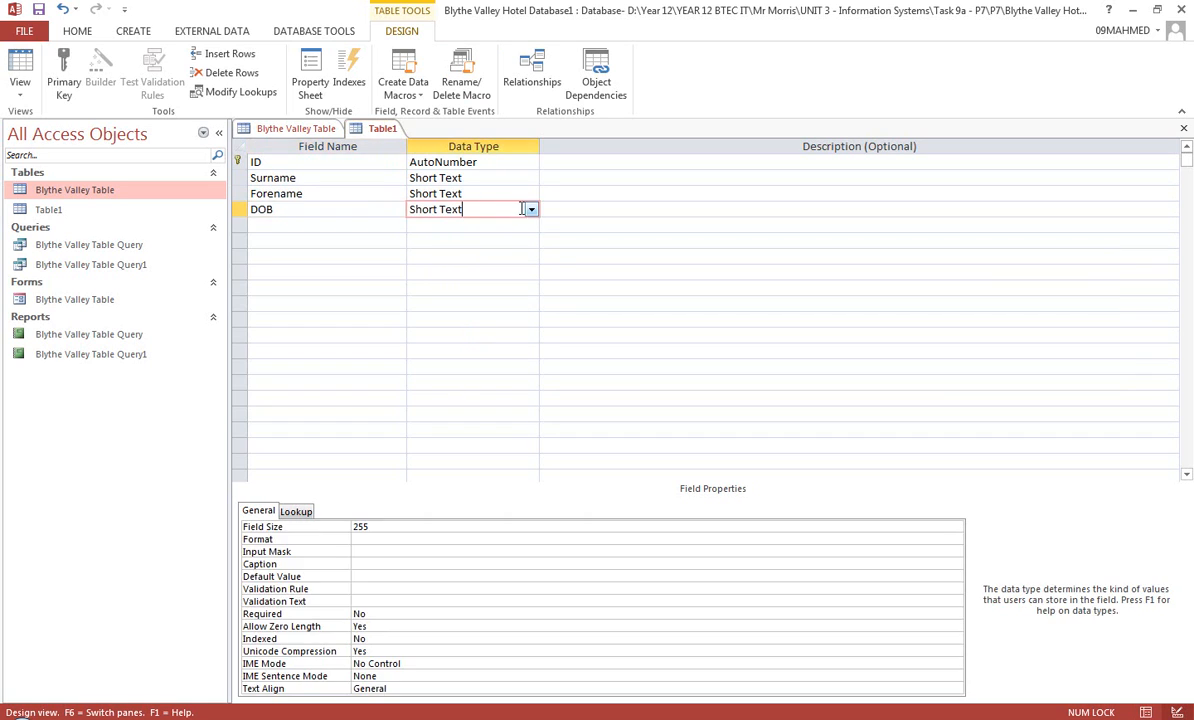
pyautogui.click(530, 209)
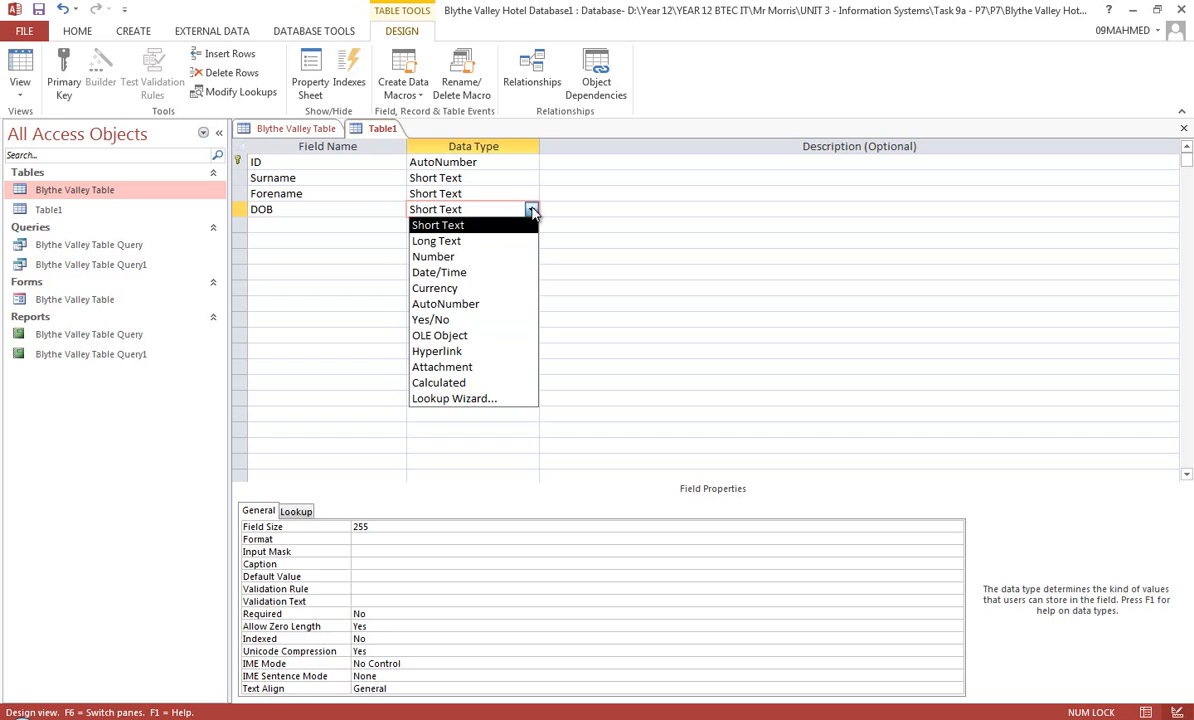
pyautogui.click(482, 274)
# Add a field named Email below DOB with the Short Text data type
pyautogui.click(350, 226)
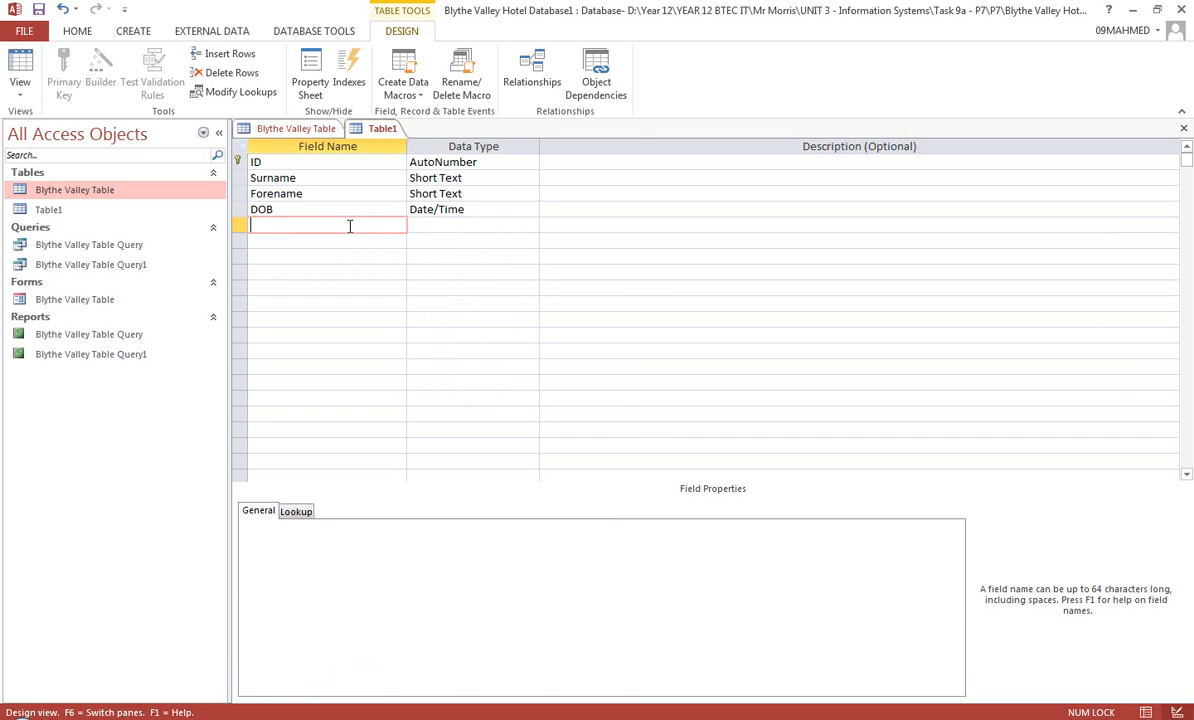
pyautogui.write('Email')
pyautogui.click(474, 223)
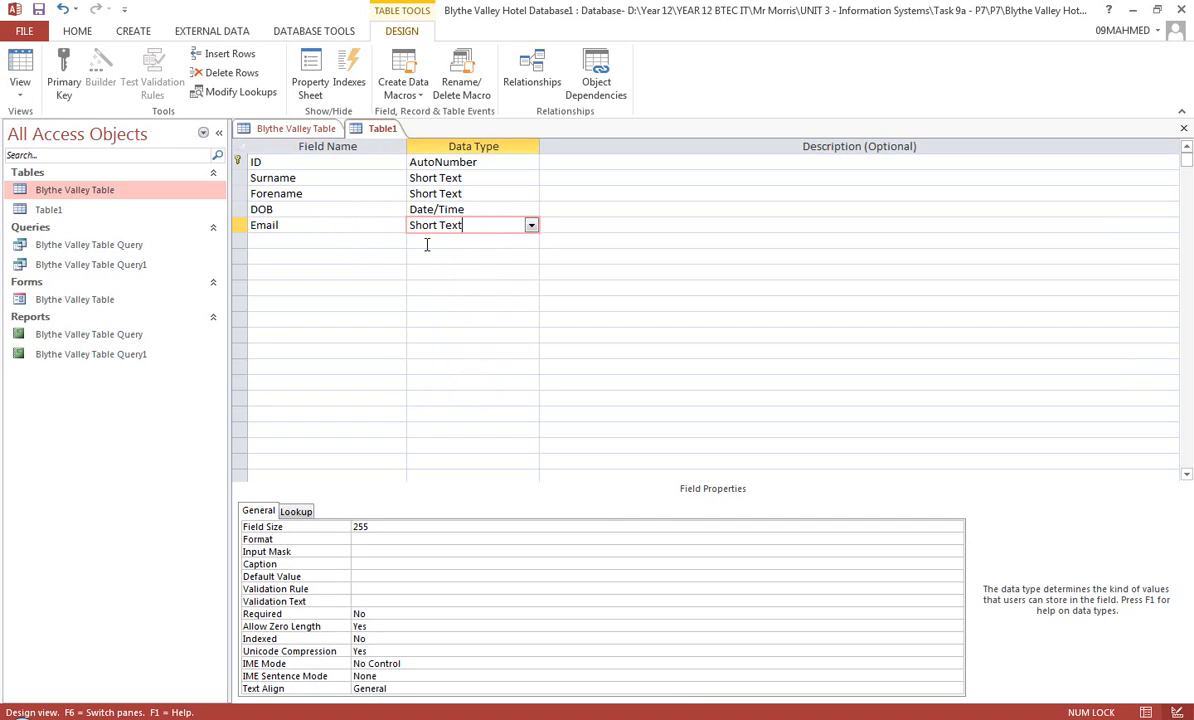
# Add a field named Address 1 below Email with the Short Text data type
pyautogui.click(382, 240)
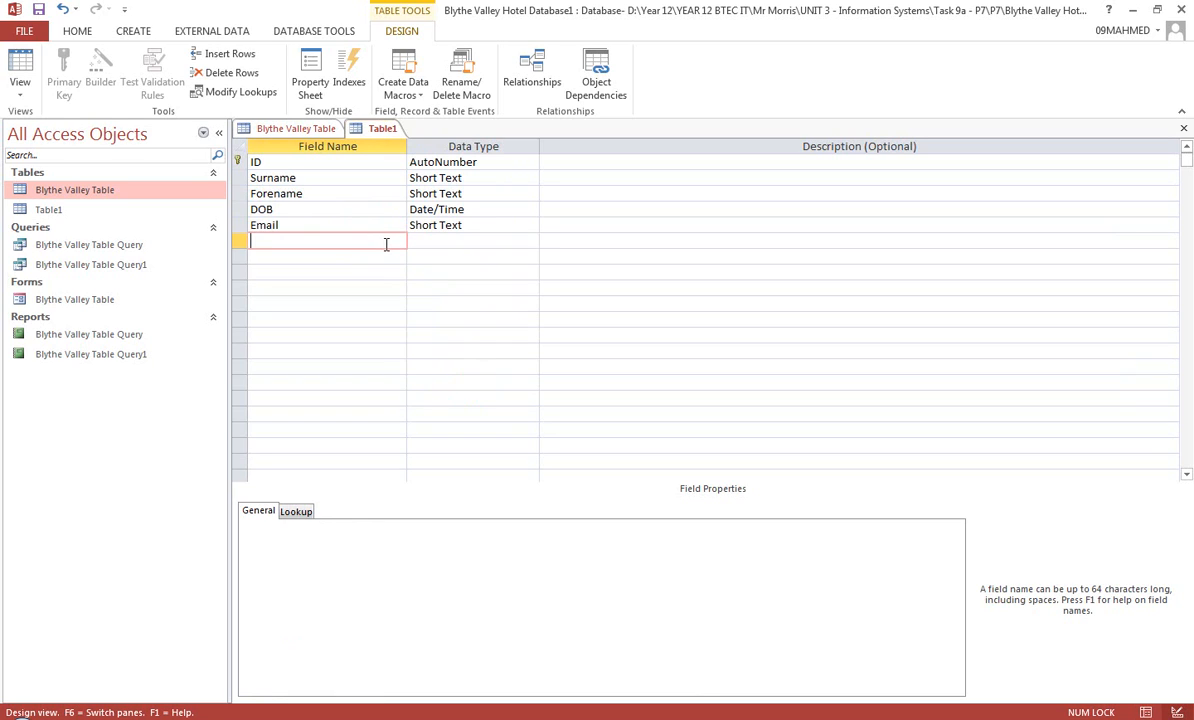
pyautogui.write('Address 1')
pyautogui.click(497, 240)
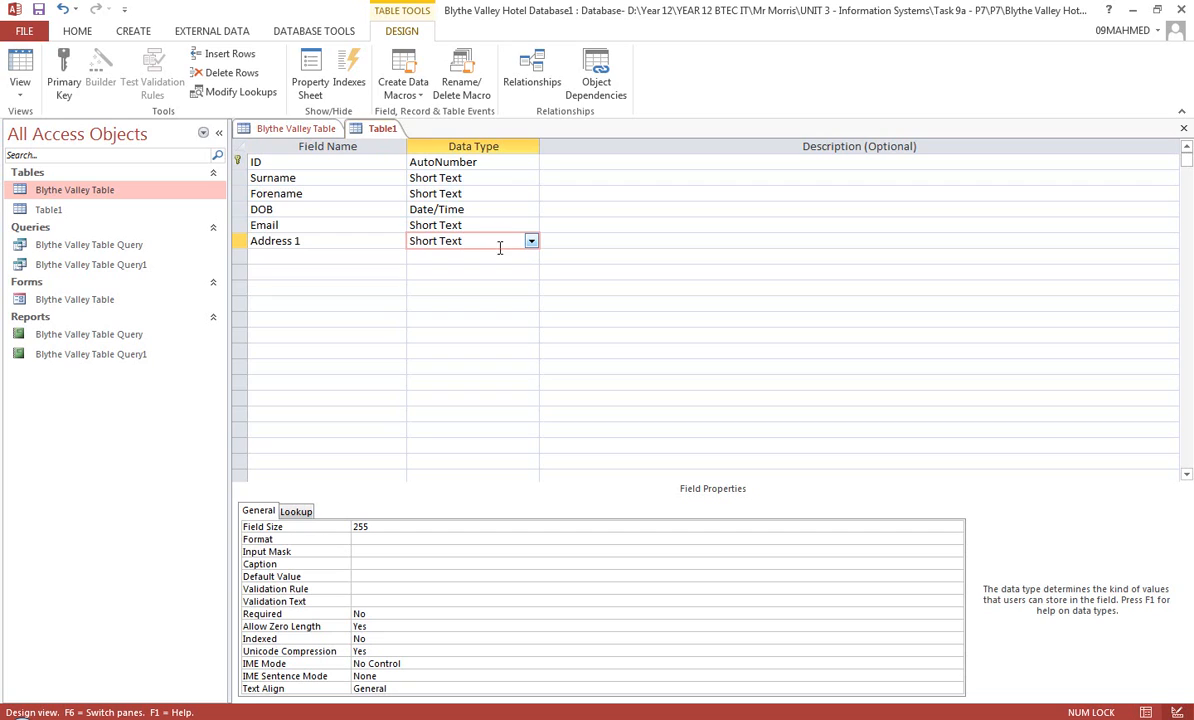
# Add a field named Address 2 below Address 1 with the Short Text data type
pyautogui.click(361, 260)
pyautogui.write('a')
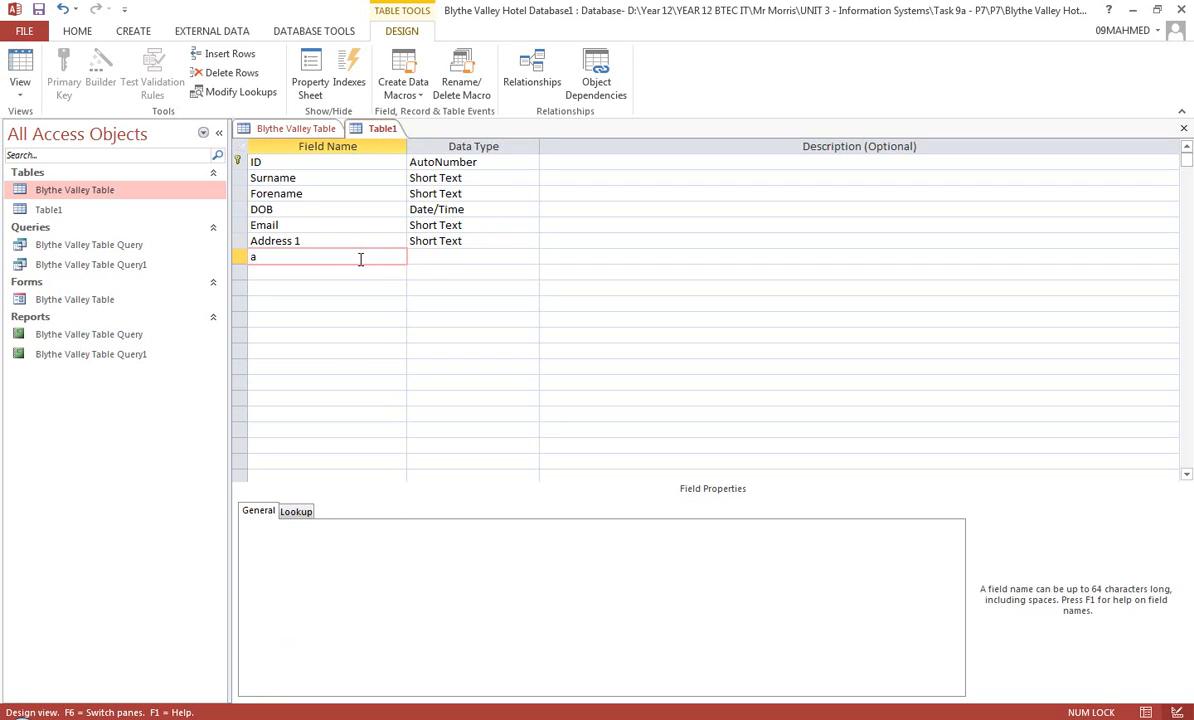
pyautogui.press('BackSpace')
pyautogui.write('Address 2')
pyautogui.press('Tab')
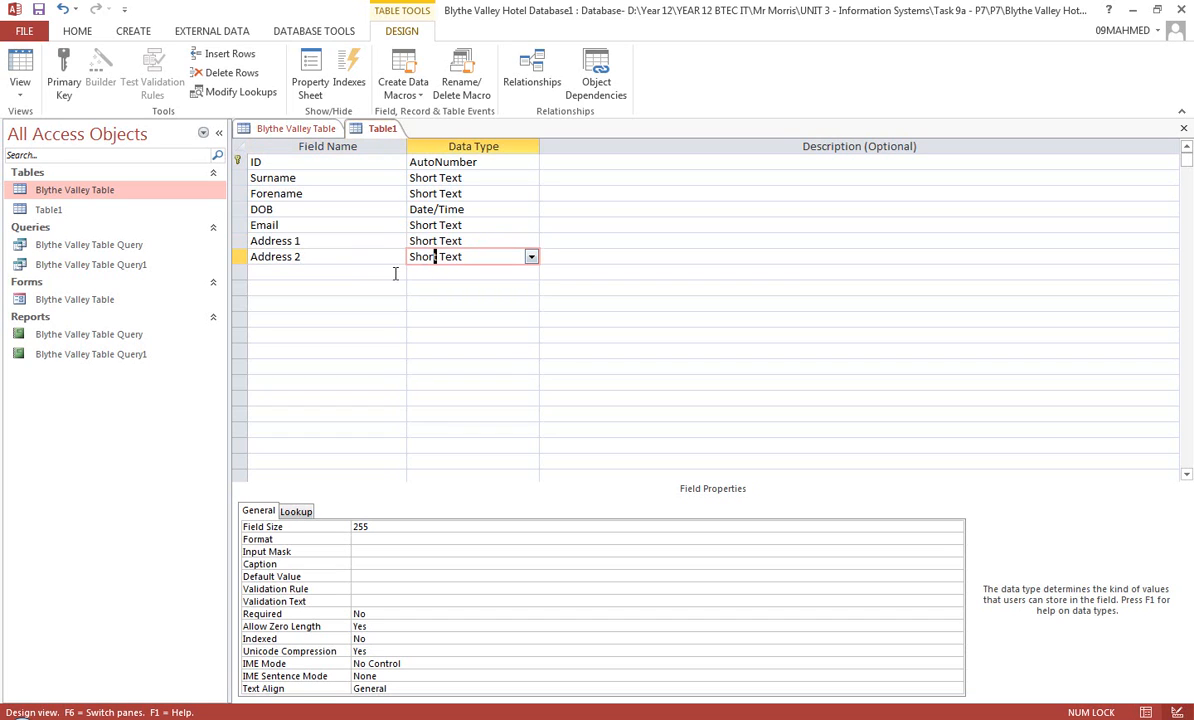
# Add a field named Address 3 below Address 2 with the Short Text data type
pyautogui.click(325, 276)
pyautogui.write('A')
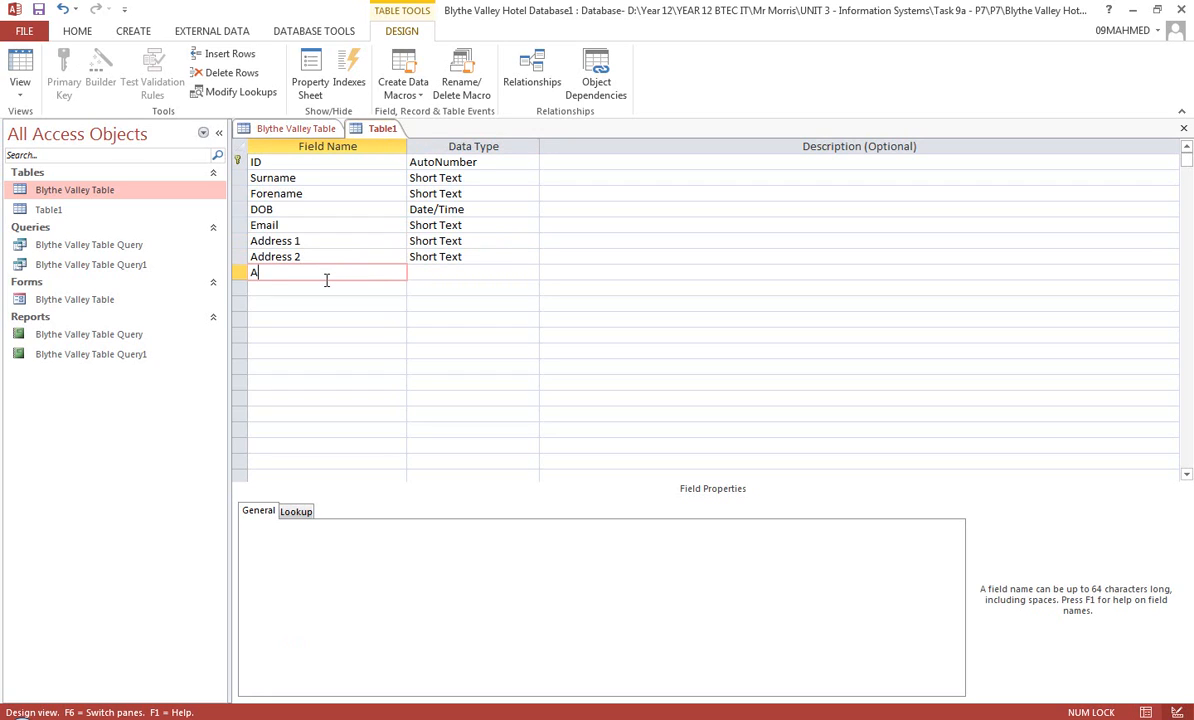
pyautogui.write('drdress 3')
pyautogui.click(455, 272)
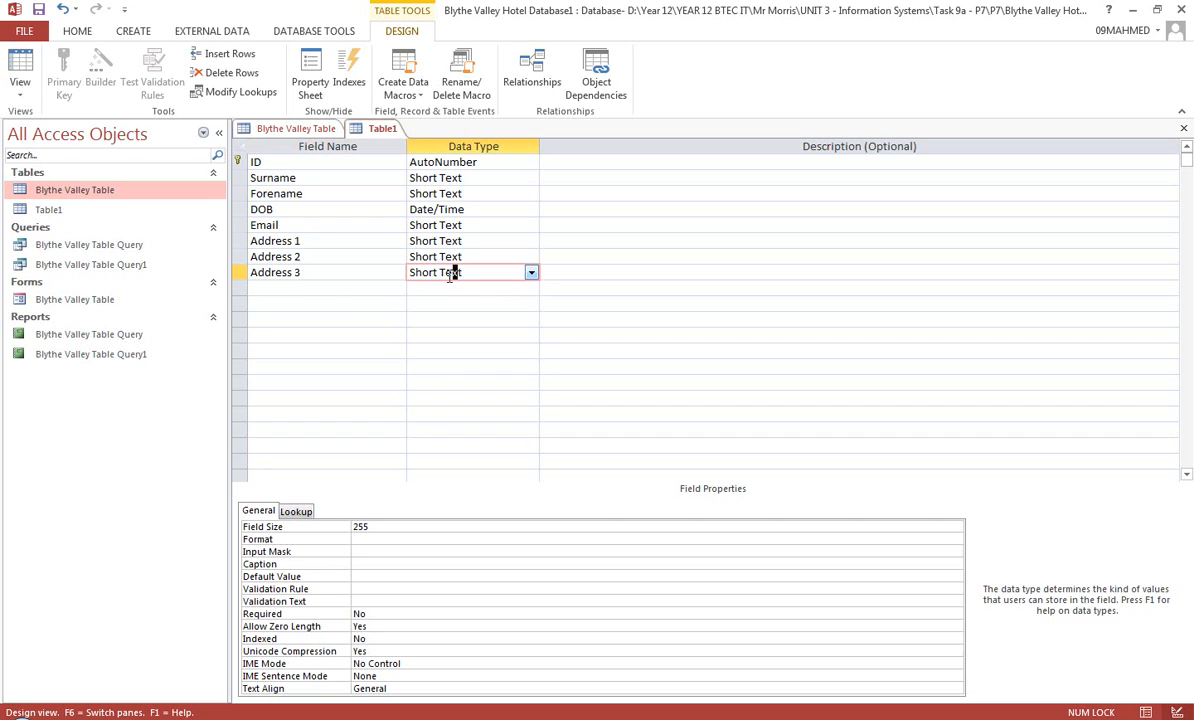
# Add a field named Postcode below Address 3 with the Short Text data type
pyautogui.click(352, 289)
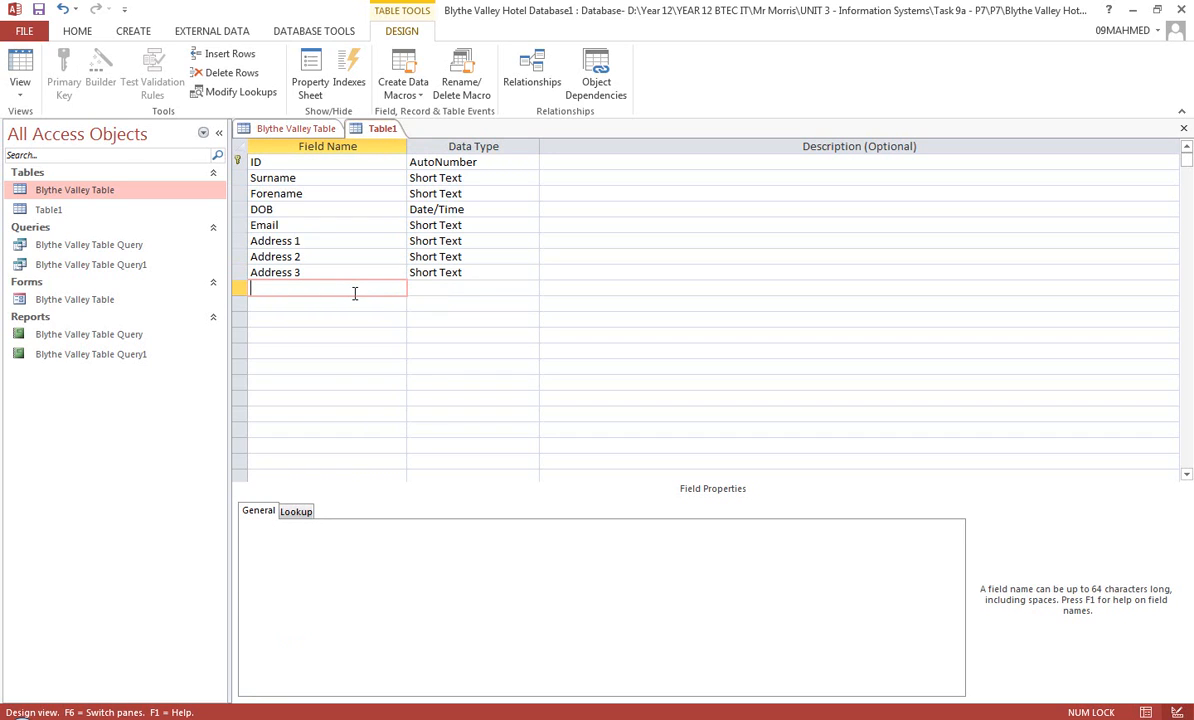
pyautogui.write('Postcode')
pyautogui.click(456, 287)
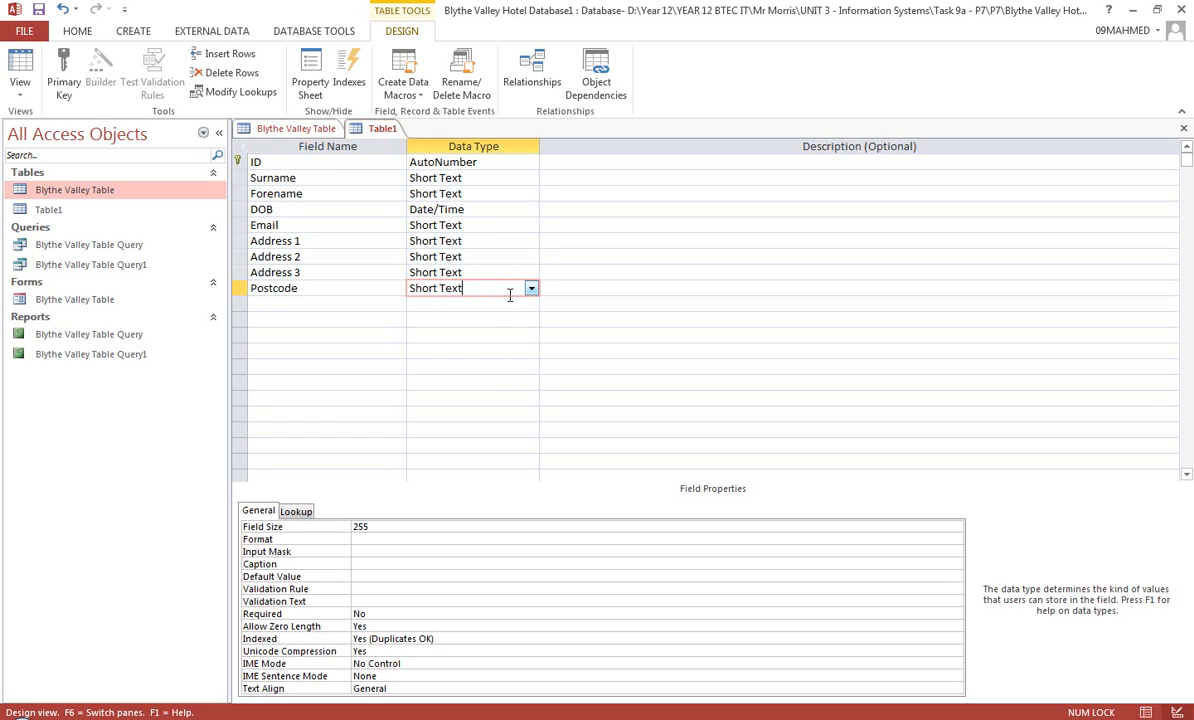
# Add a field named Phone Number below Postcode and set its data type to Number
pyautogui.click(329, 305)
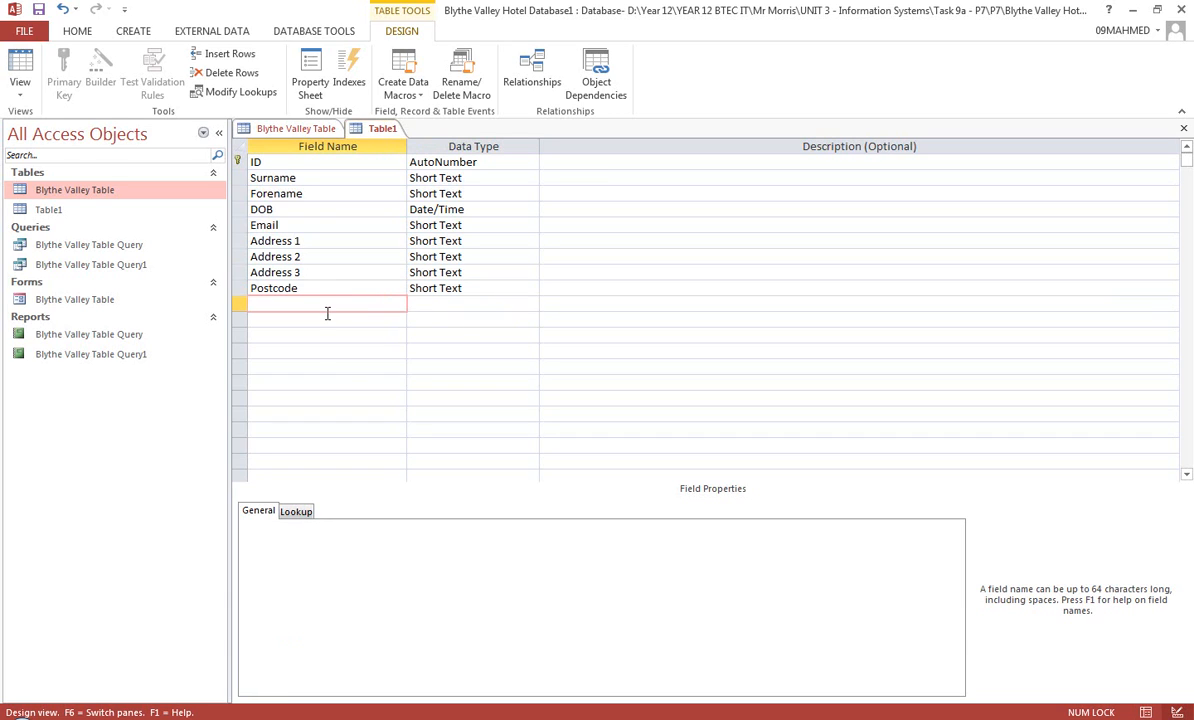
pyautogui.write('Phone Number')
pyautogui.click(519, 305)
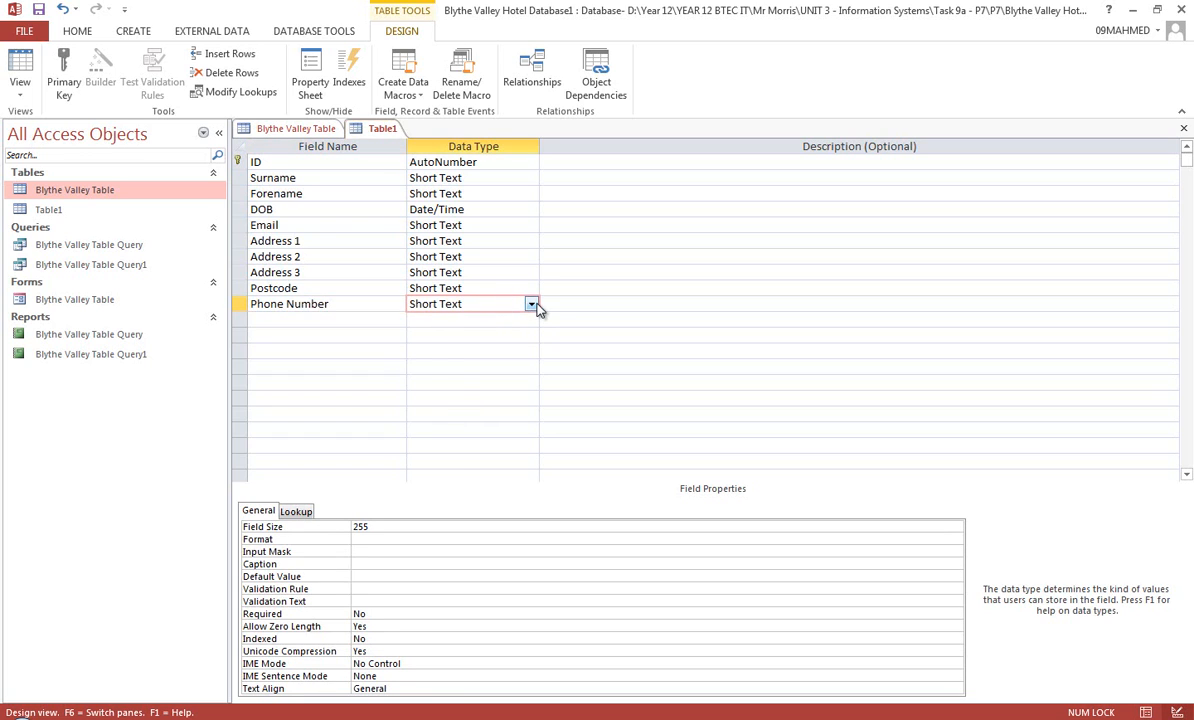
pyautogui.click(531, 304)
pyautogui.click(476, 357)
# Add a field named Mobile Number below Phone Number and set its data type to Number
pyautogui.click(292, 325)
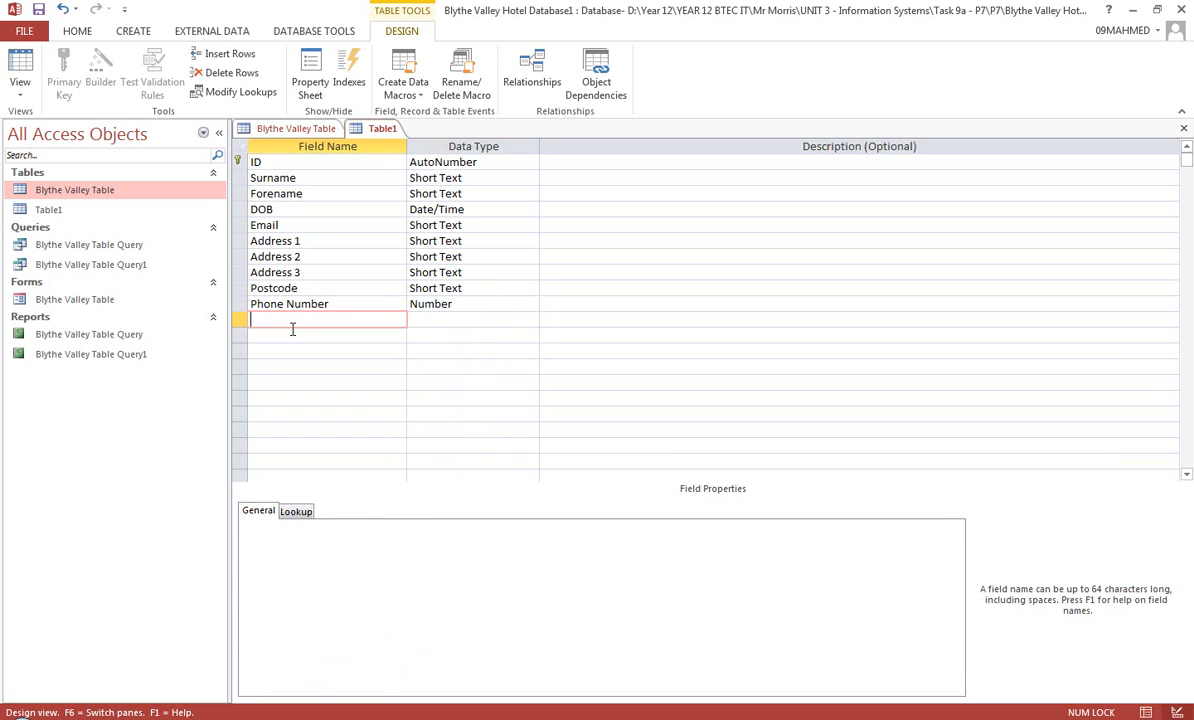
pyautogui.write('Mobile Number')
pyautogui.click(506, 321)
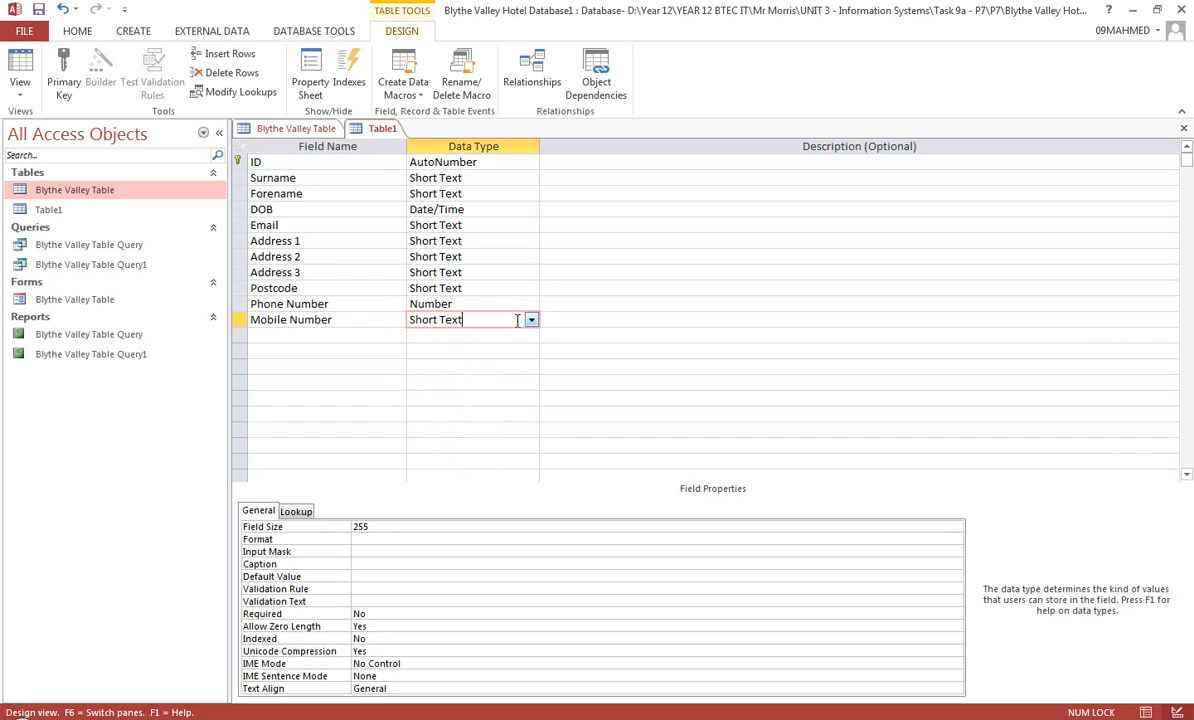
pyautogui.click(531, 319)
pyautogui.click(487, 366)
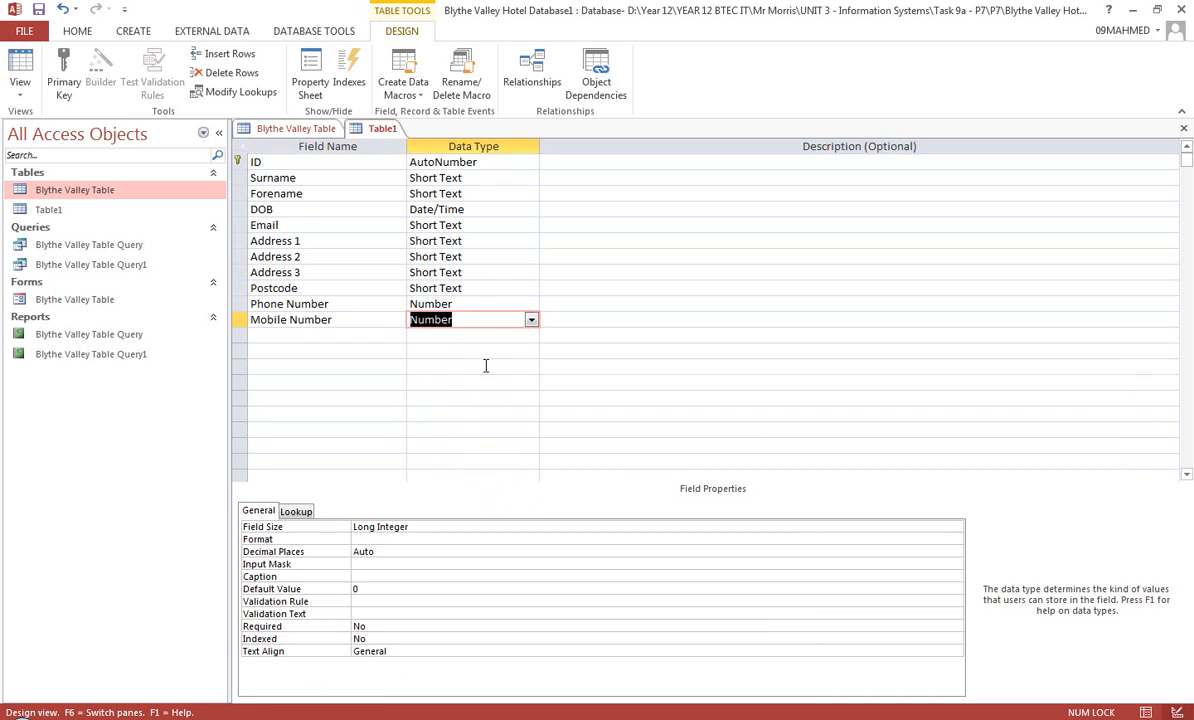
# Add a field named Reference Number below Mobile Number and set its data type to Number
pyautogui.click(320, 336)
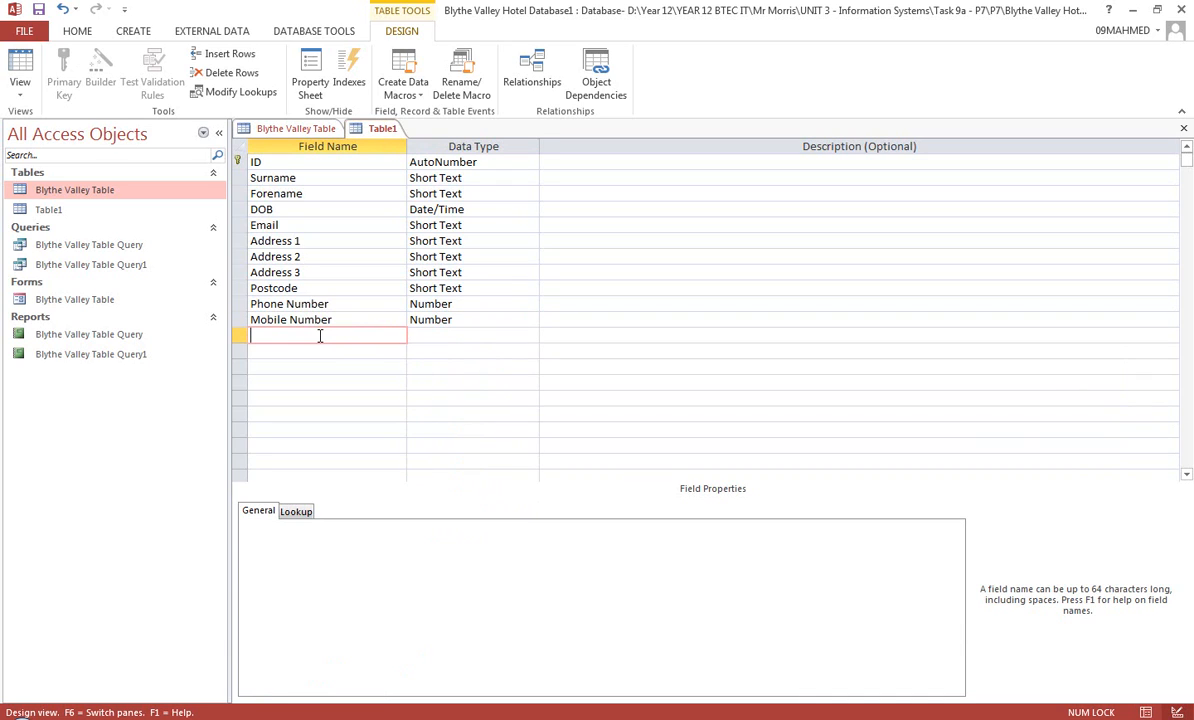
pyautogui.write('Reference Number')
pyautogui.click(490, 337)
pyautogui.click(531, 337)
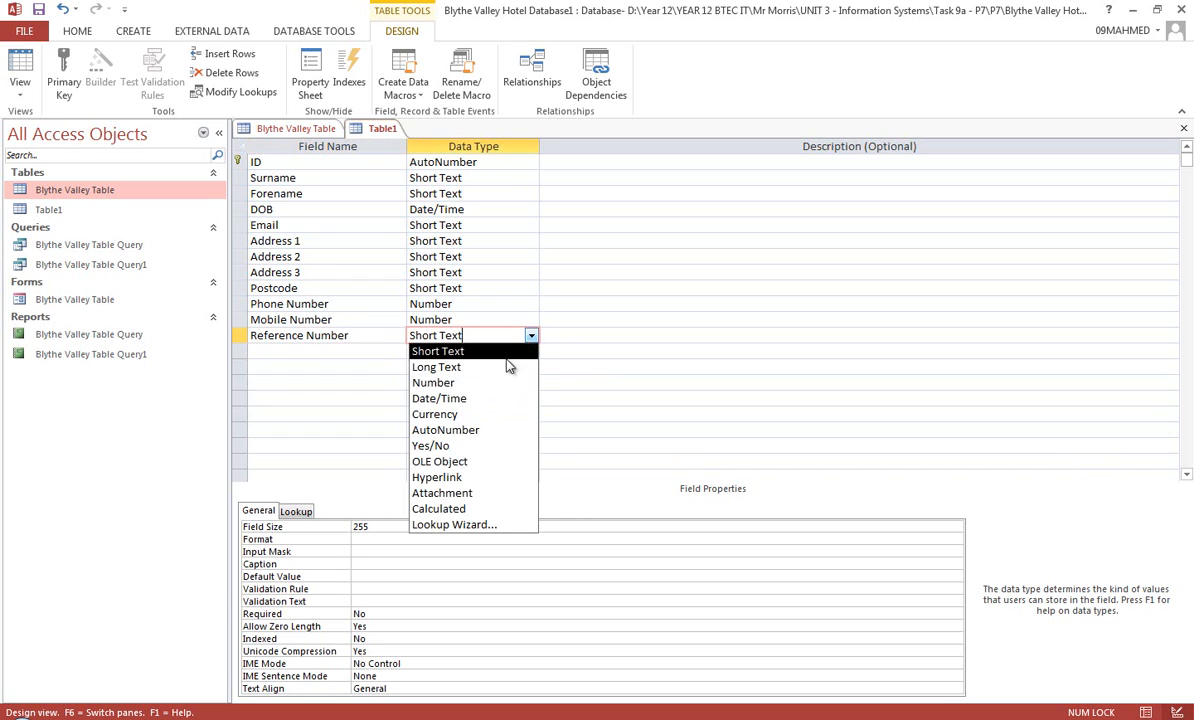
pyautogui.click(487, 383)
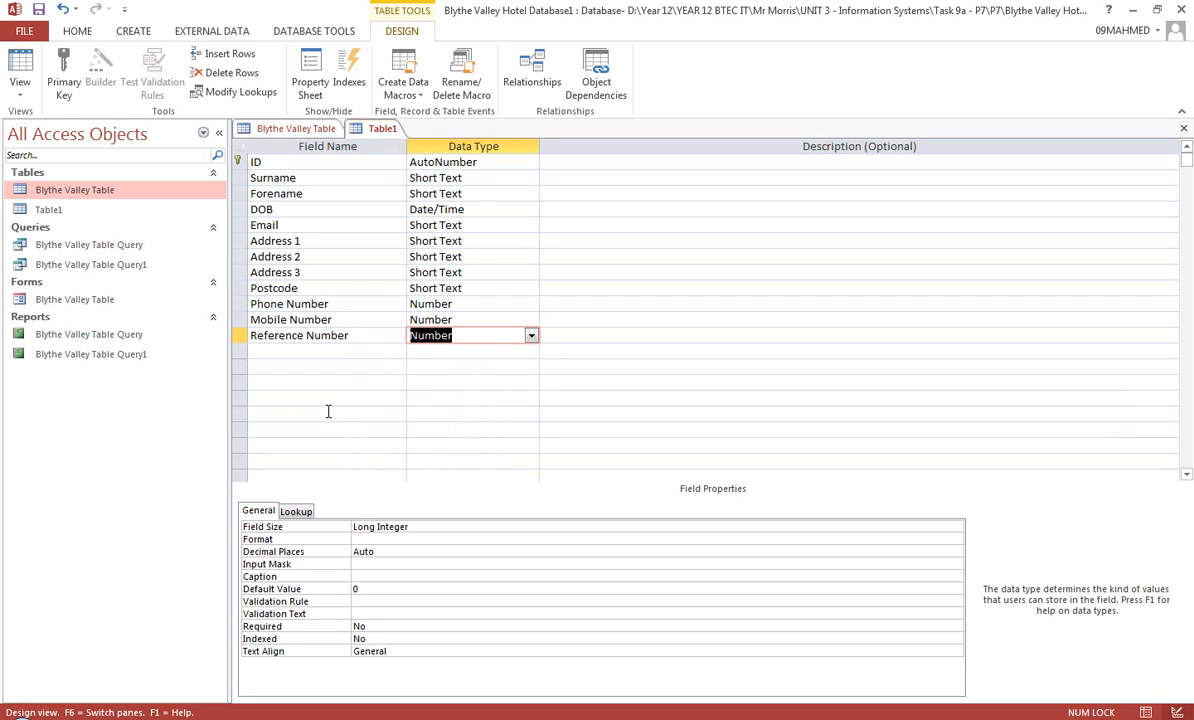
# Enter the Surname field's description as "This section is where the customer's surname will be filled."
pyautogui.click(560, 178)
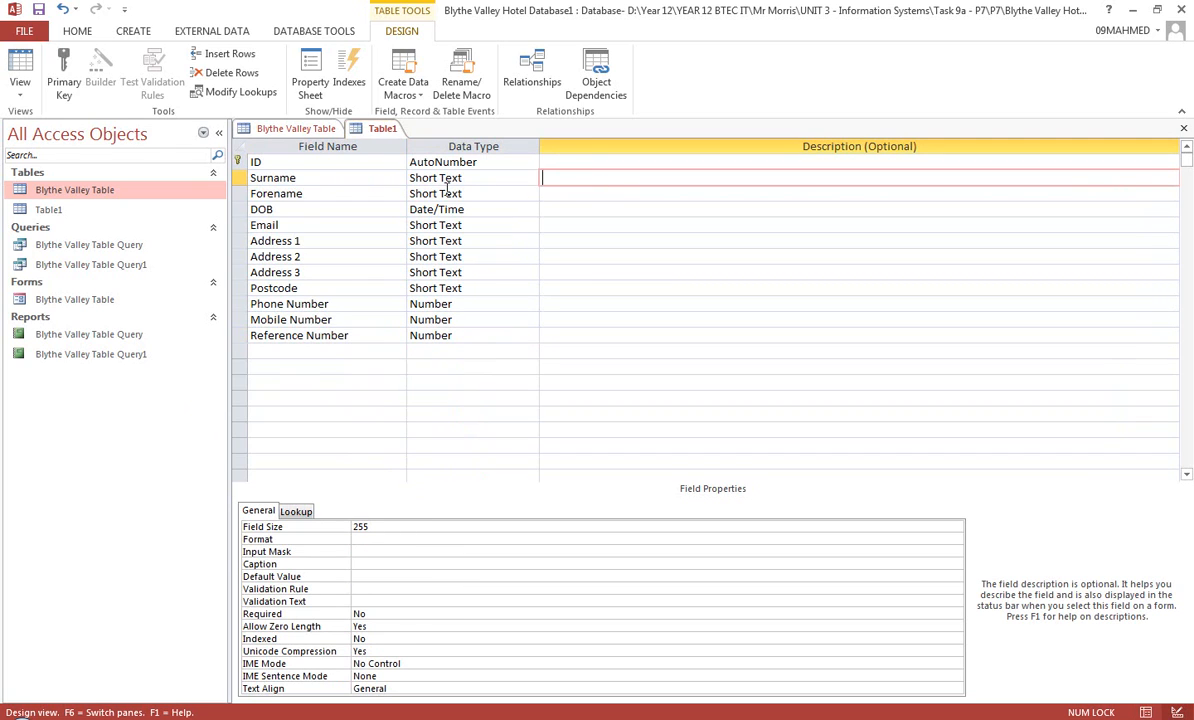
pyautogui.write('This section is where the ')
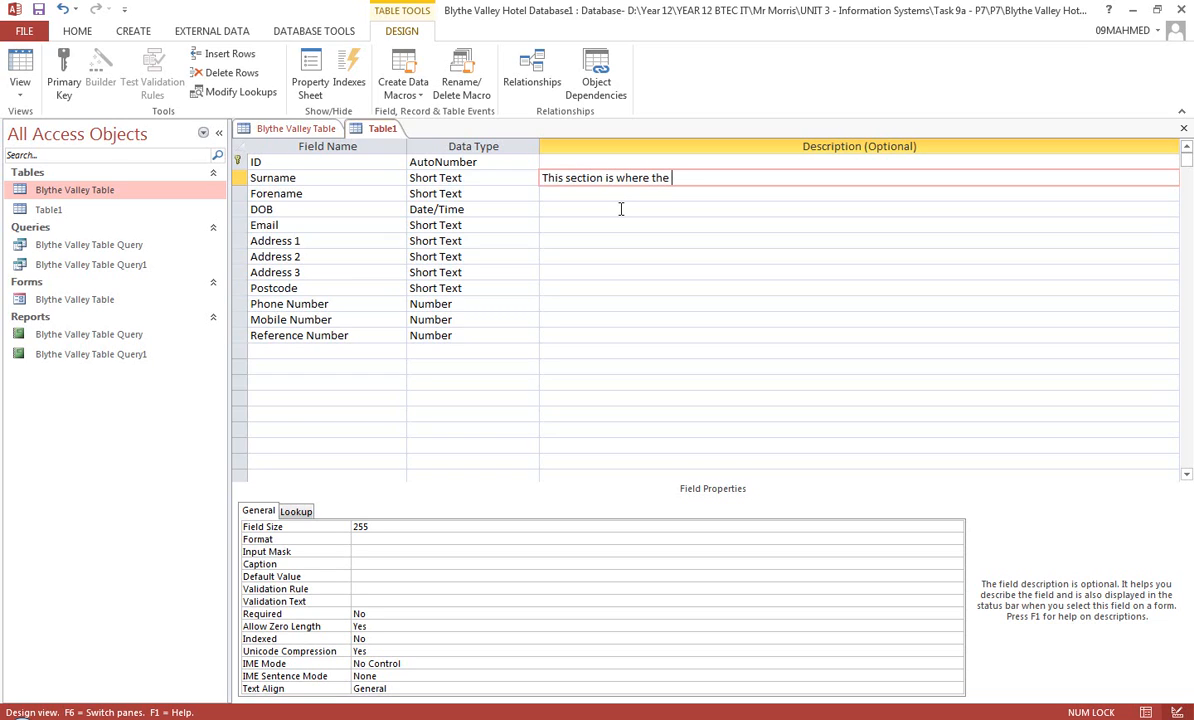
pyautogui.write("customer's surname will be ")
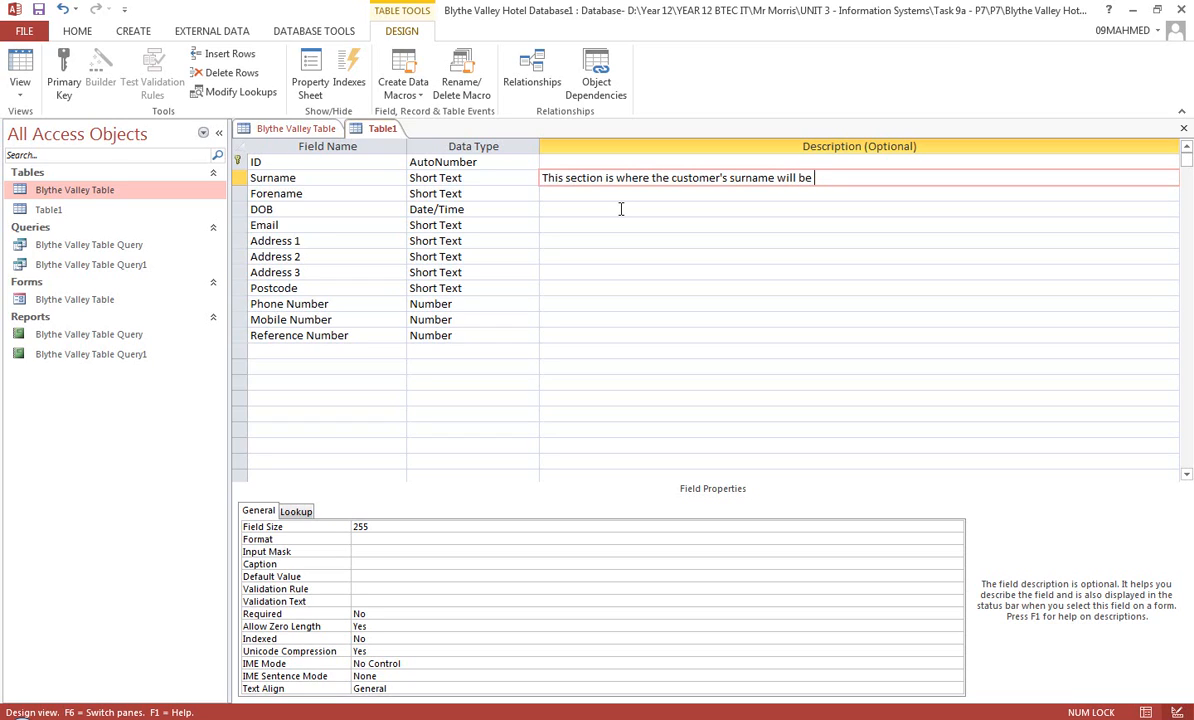
pyautogui.write('filled.')
# Enter the Forename field's description as "This section is where the customer's forename will be filled."
pyautogui.click(576, 195)
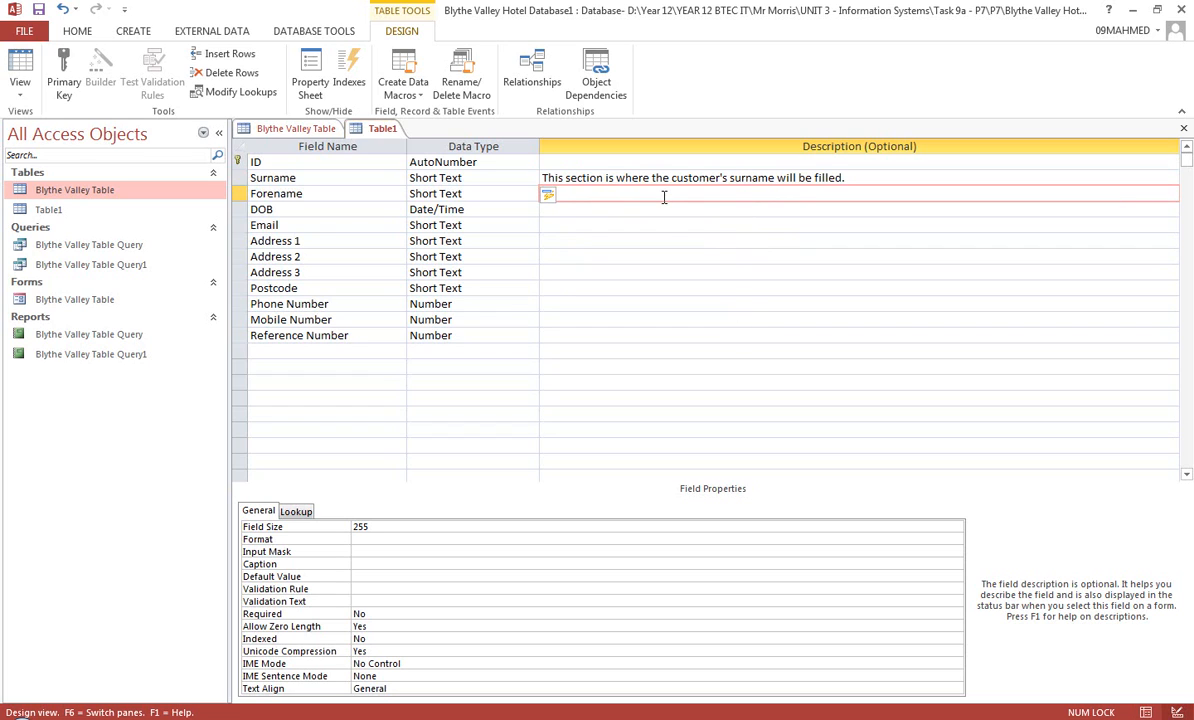
pyautogui.write("This section is where the customer's reference number will be filled.")
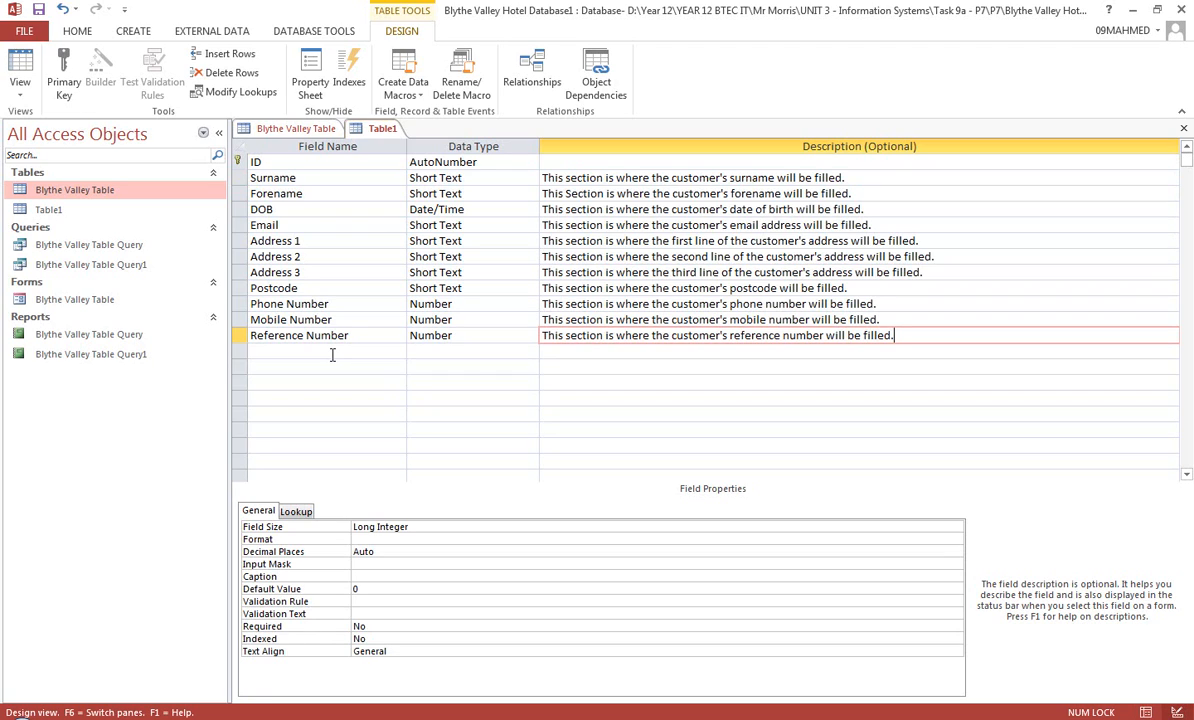
# Examine the Email field's data type choices and its field size, Required and Validation Text properties
pyautogui.click(464, 225)
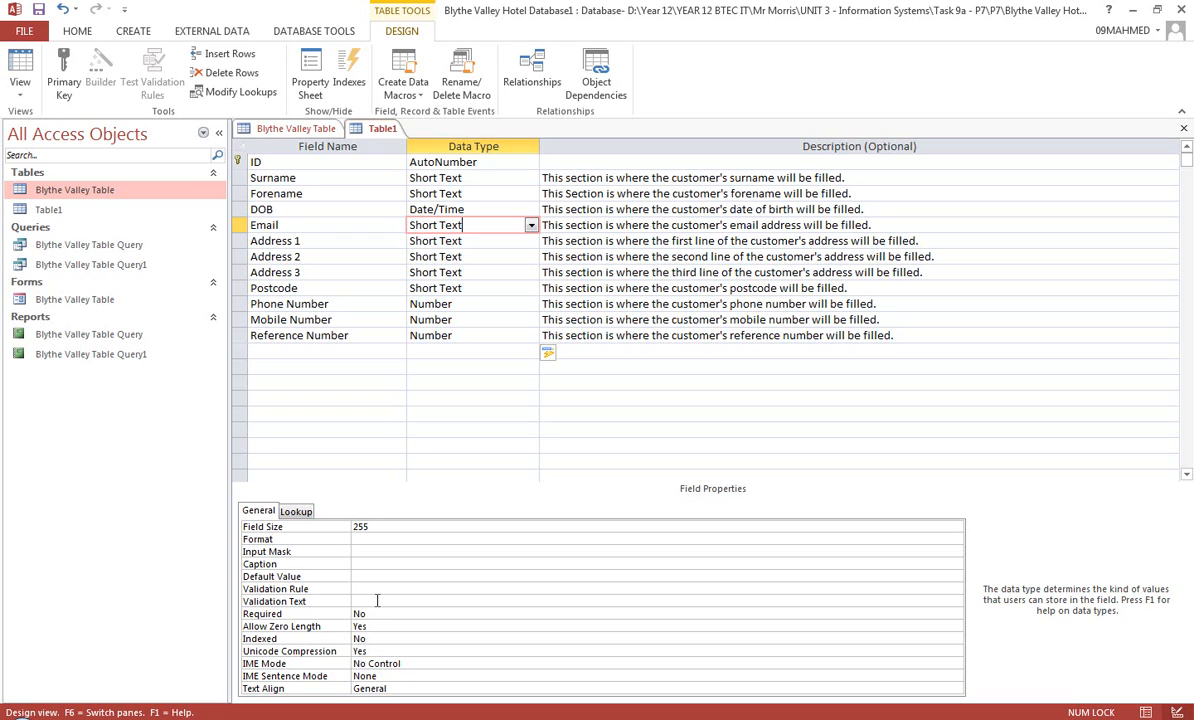
pyautogui.click(531, 226)
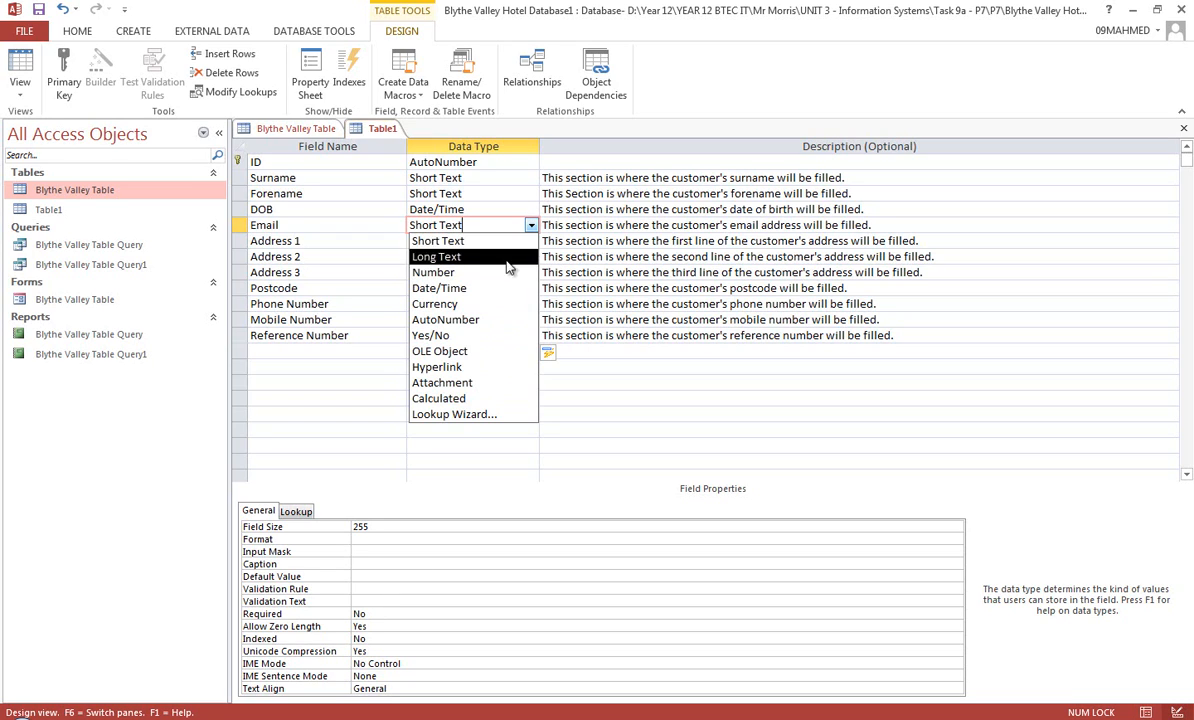
pyautogui.click(460, 241)
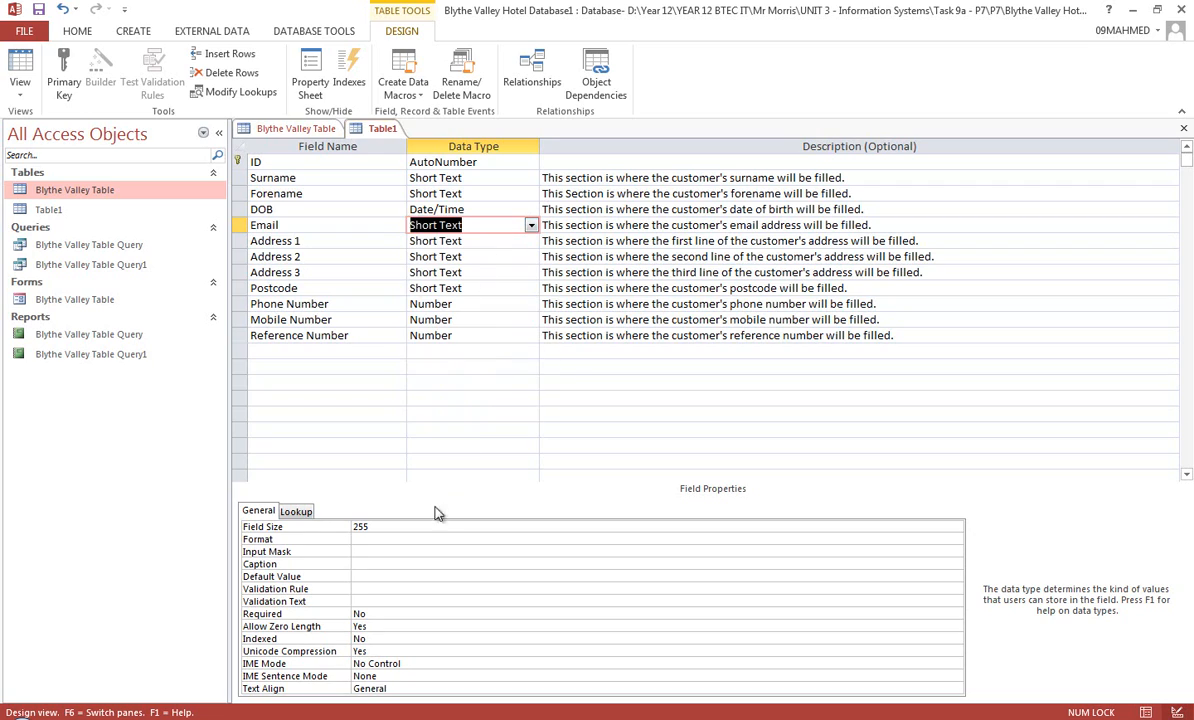
pyautogui.click(380, 527)
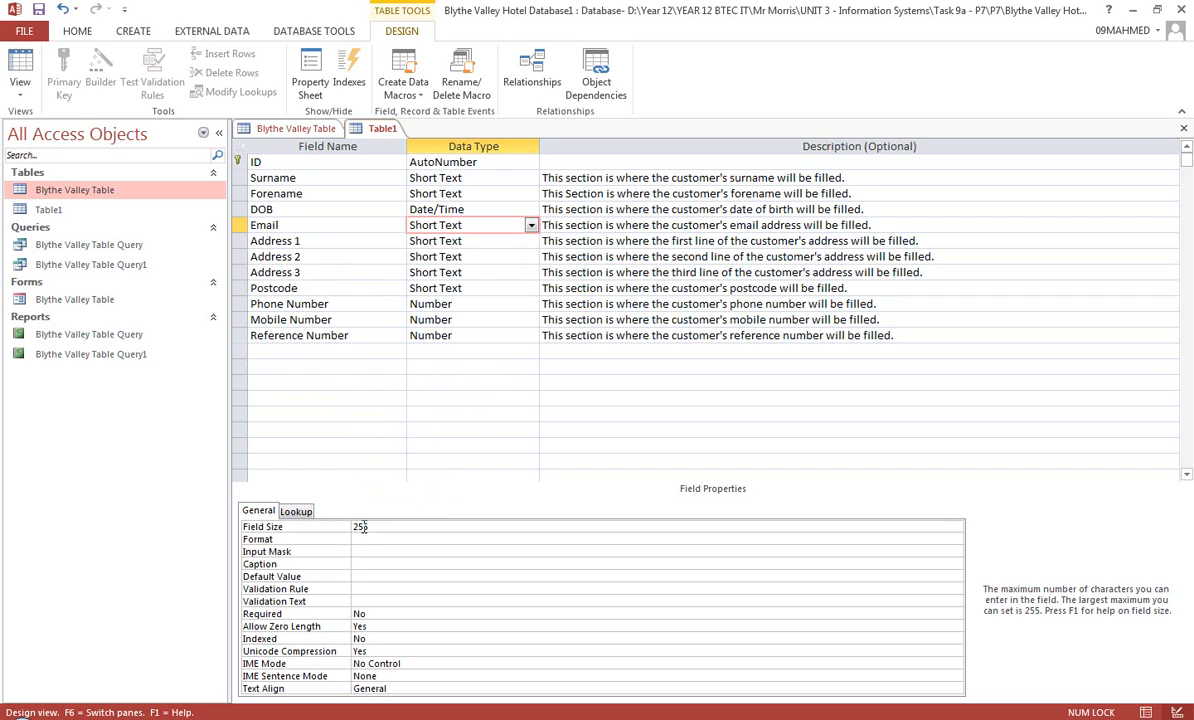
pyautogui.click(403, 529)
pyautogui.click(381, 614)
pyautogui.click(956, 617)
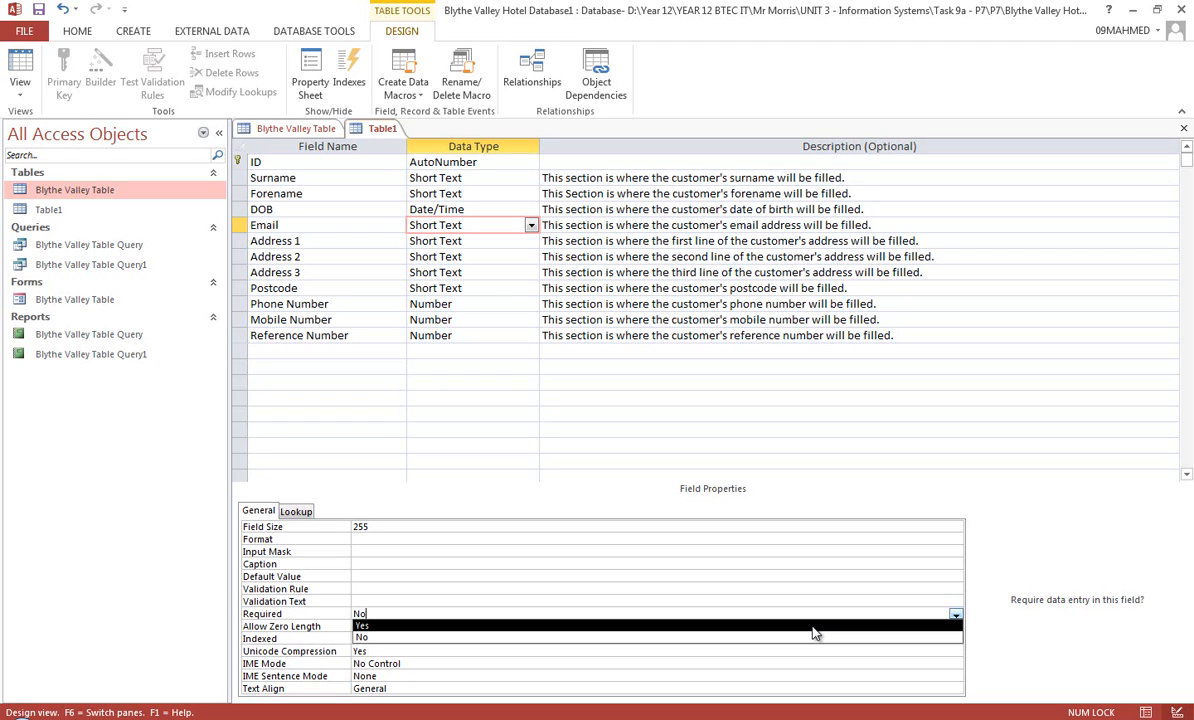
pyautogui.click(740, 602)
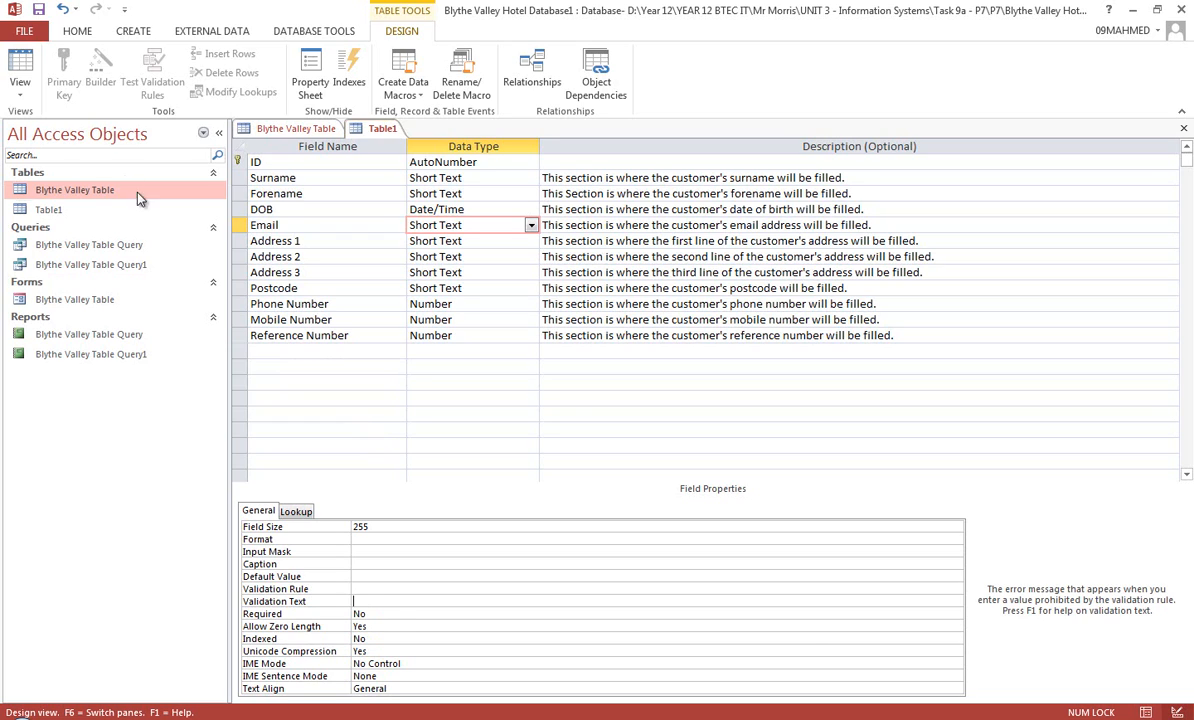
# Switch Table1 to Datasheet View, saving the table design
pyautogui.click(21, 88)
pyautogui.click(50, 121)
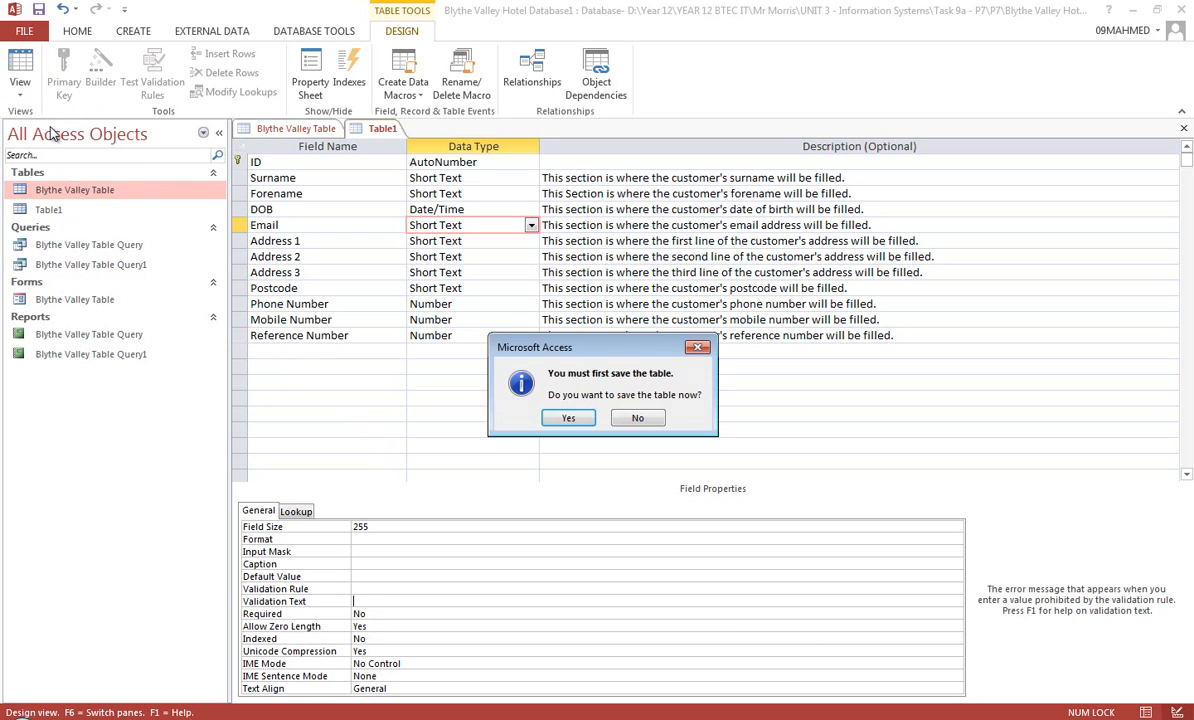
pyautogui.click(567, 419)
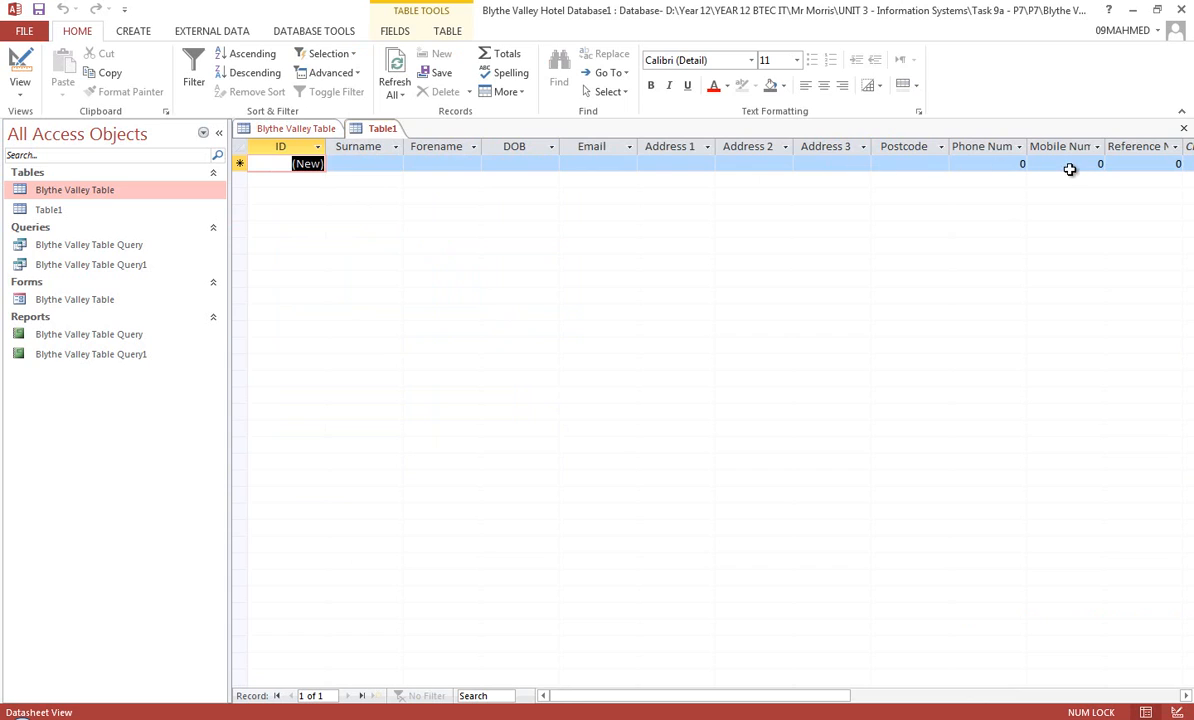
# Enter the customer's surname and forename in the first record of Table1
pyautogui.click(372, 164)
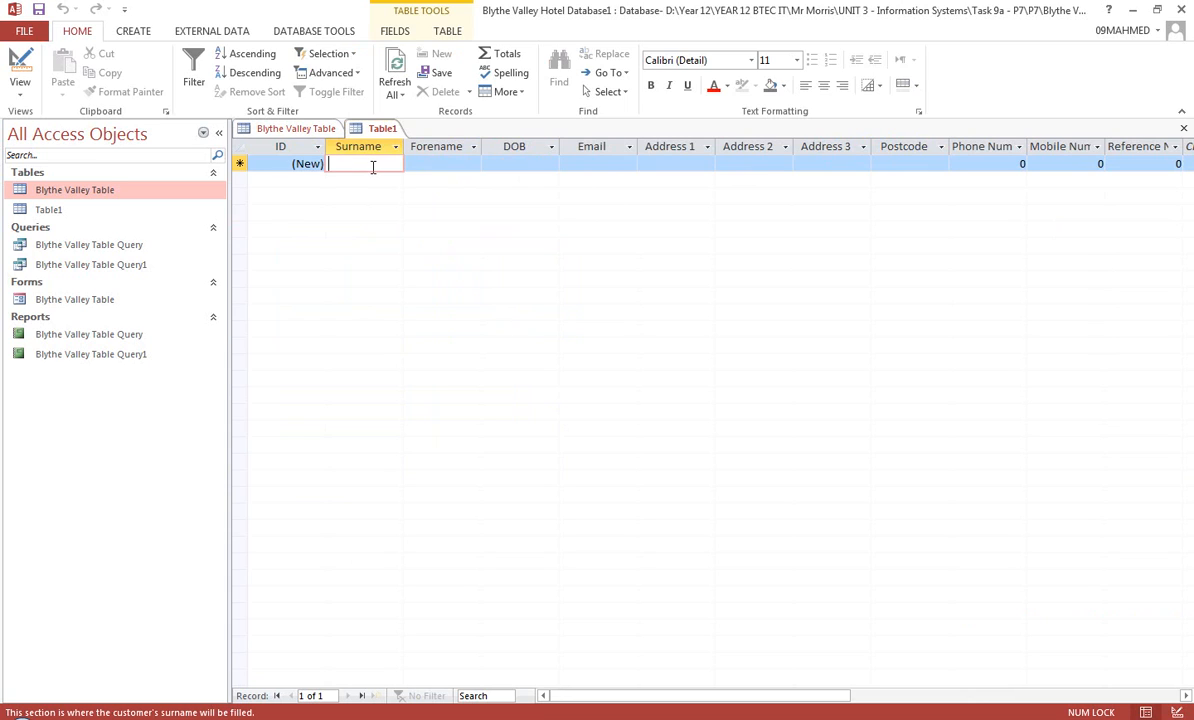
pyautogui.click(416, 168)
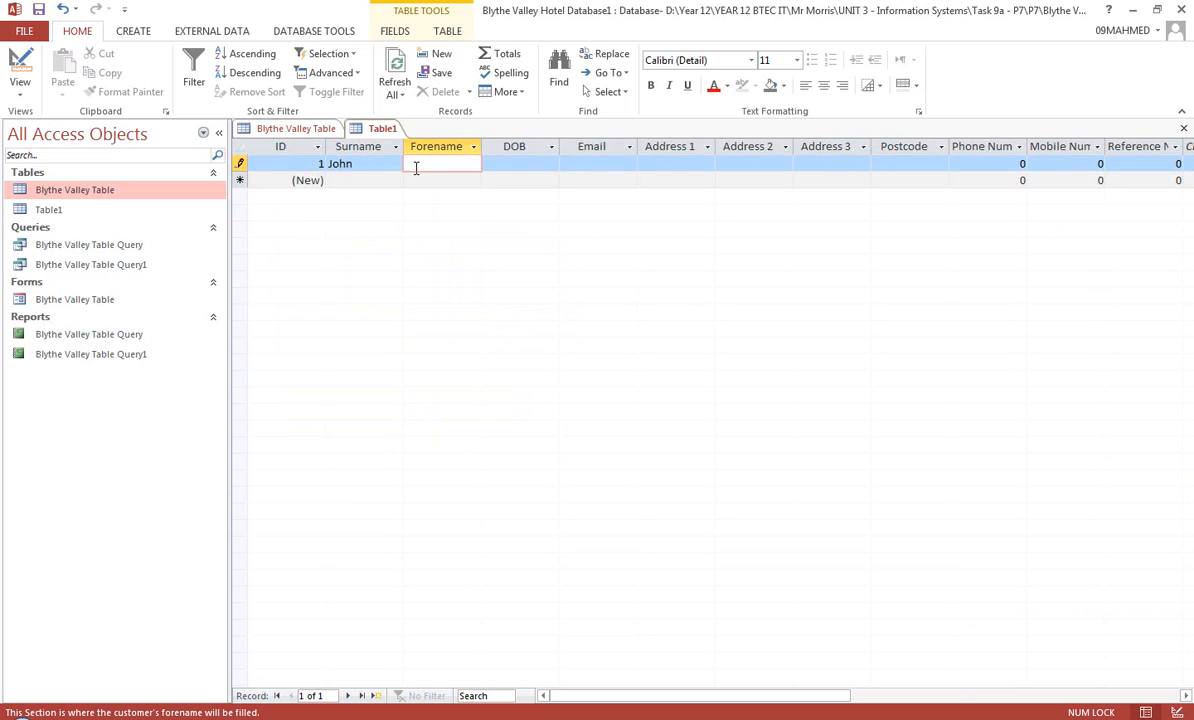
# Enter the customer's date of birth in the first record's DOB field
pyautogui.click(499, 166)
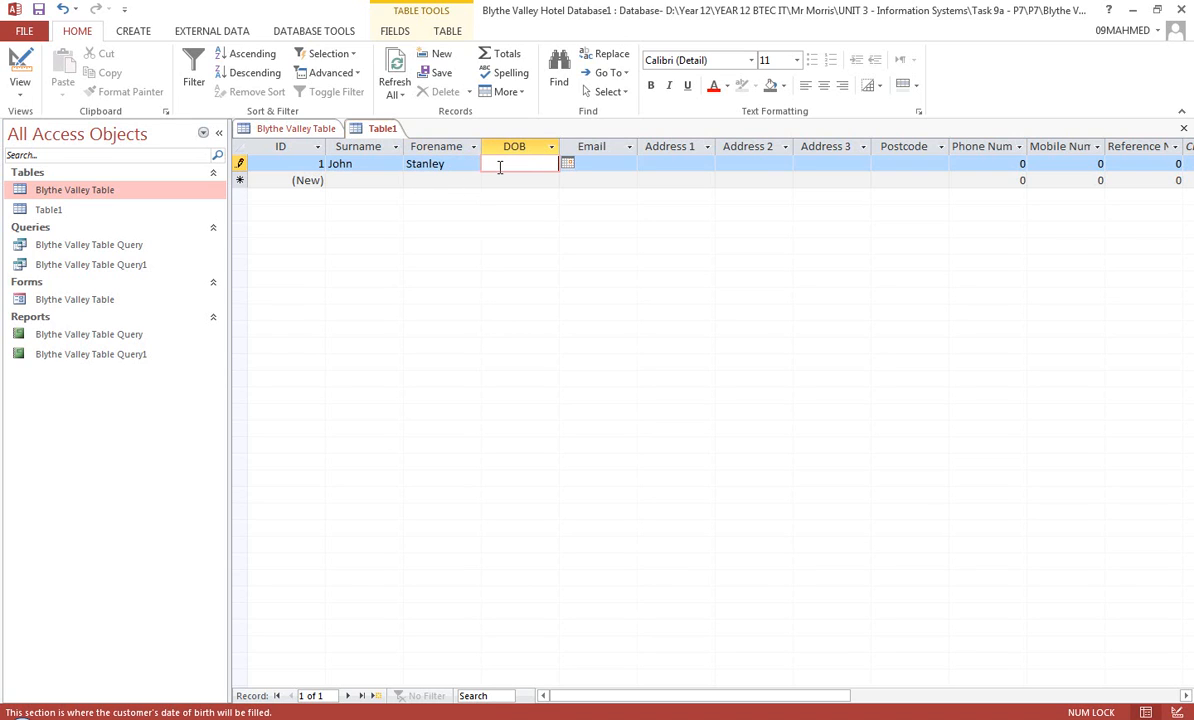
# Fill in the customer's email address in the first record's Email field
pyautogui.click(608, 167)
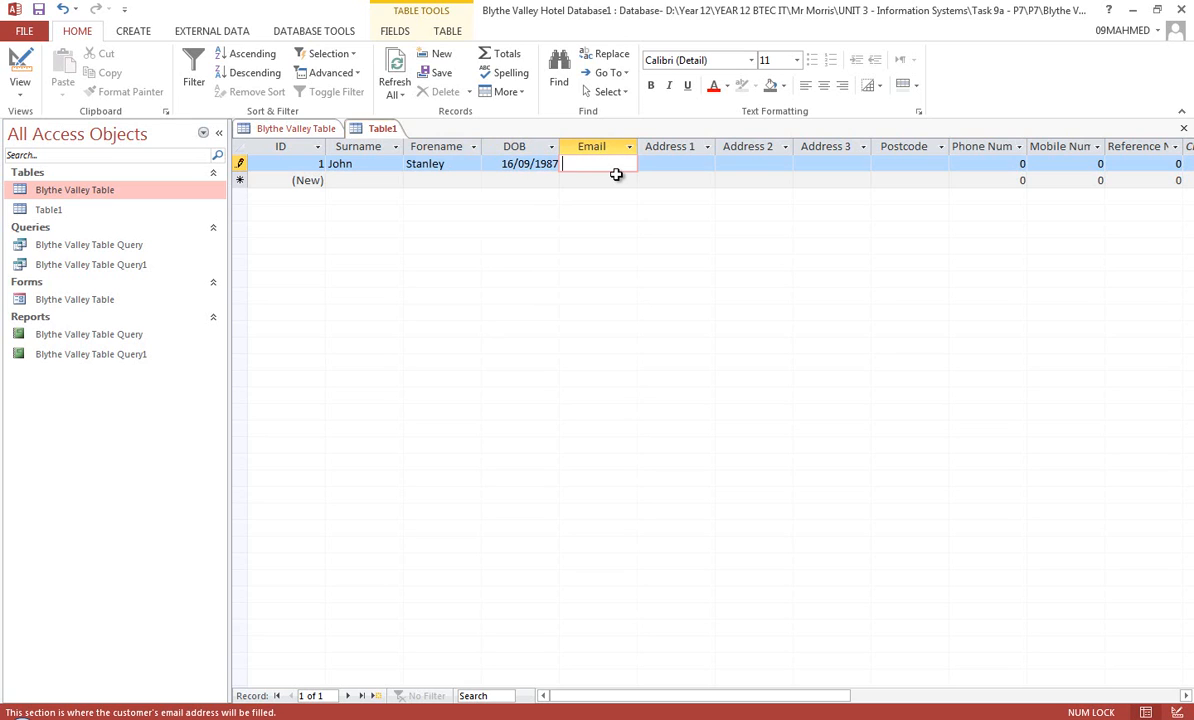
# Fill in the customer's address in the Address 1, Address 2 and Address 3 fields of the first record
pyautogui.click(674, 165)
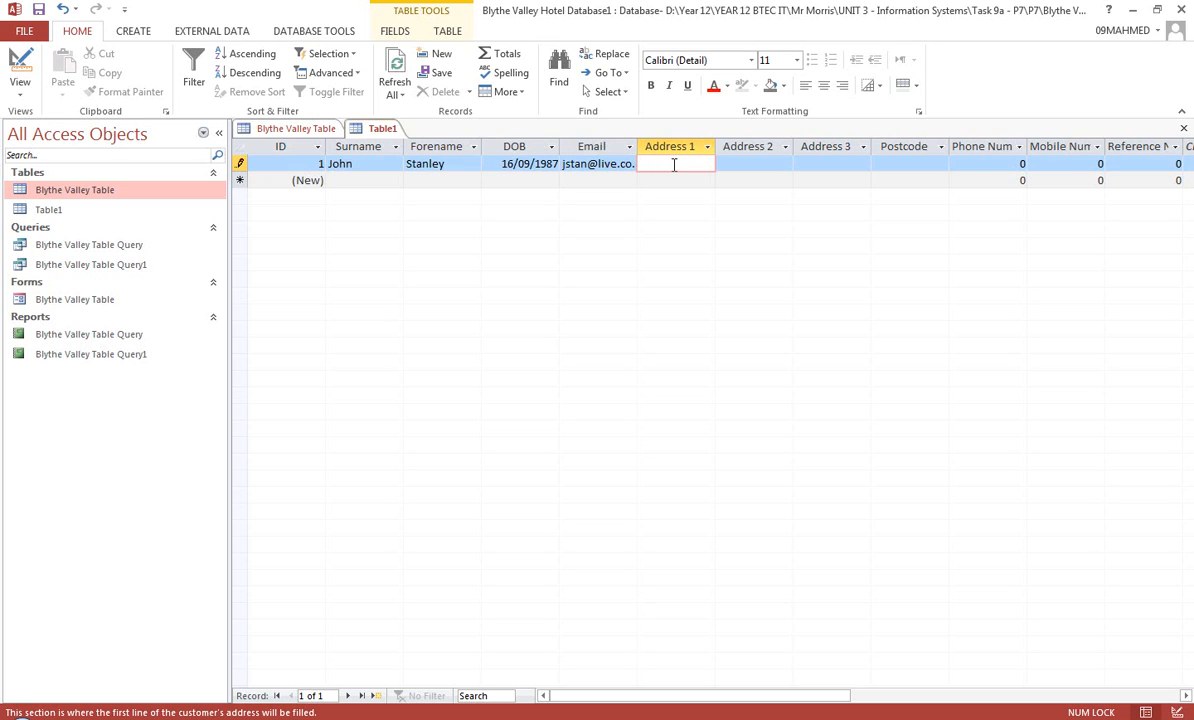
pyautogui.click(751, 165)
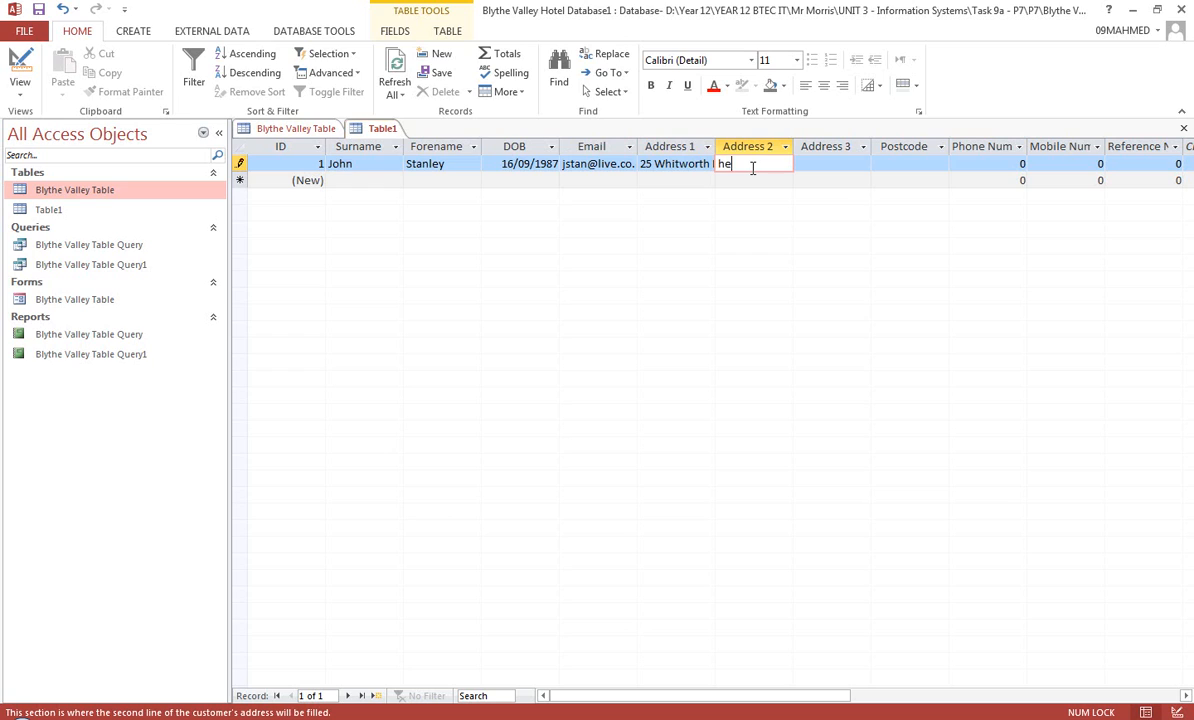
pyautogui.click(827, 163)
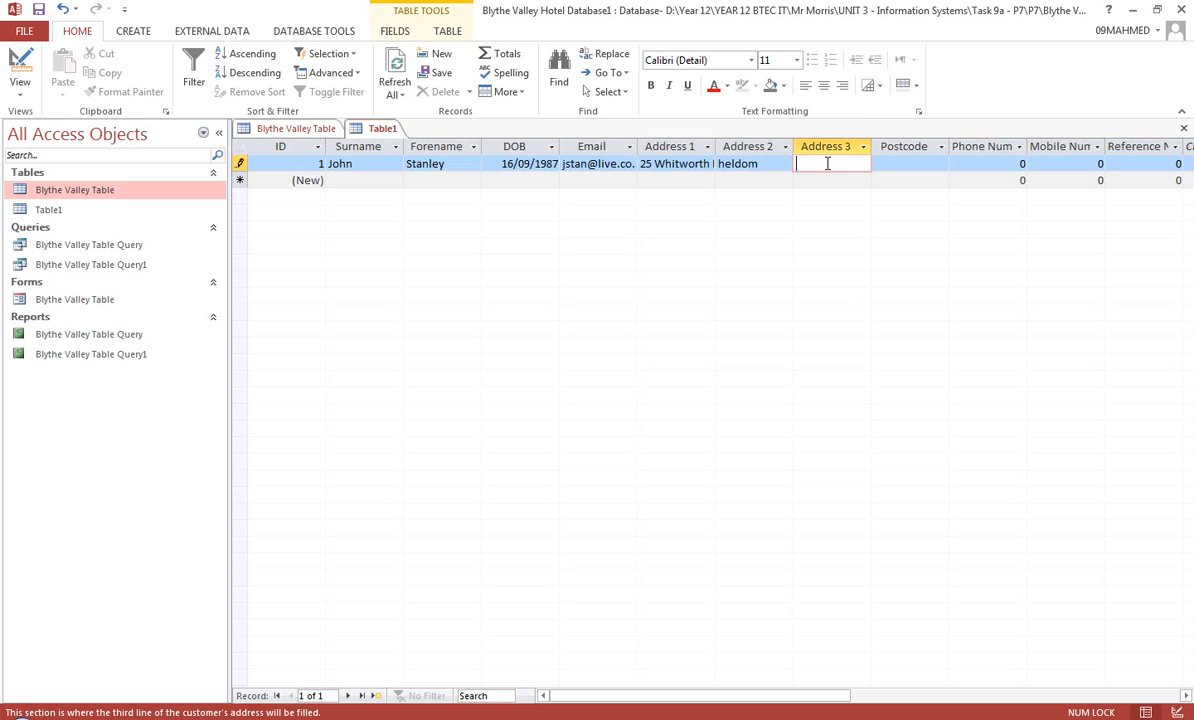
# Enter the customer's postcode in the first record's Postcode field
pyautogui.click(924, 173)
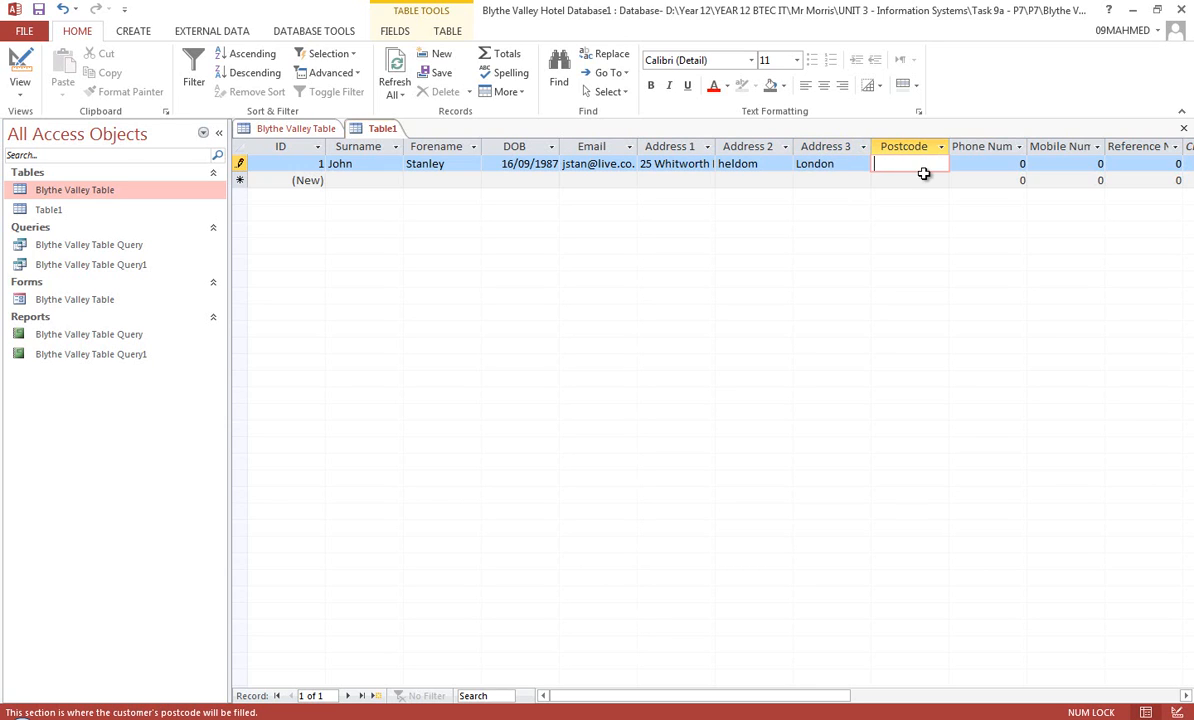
pyautogui.write('E8 1ST')
pyautogui.press('Tab')
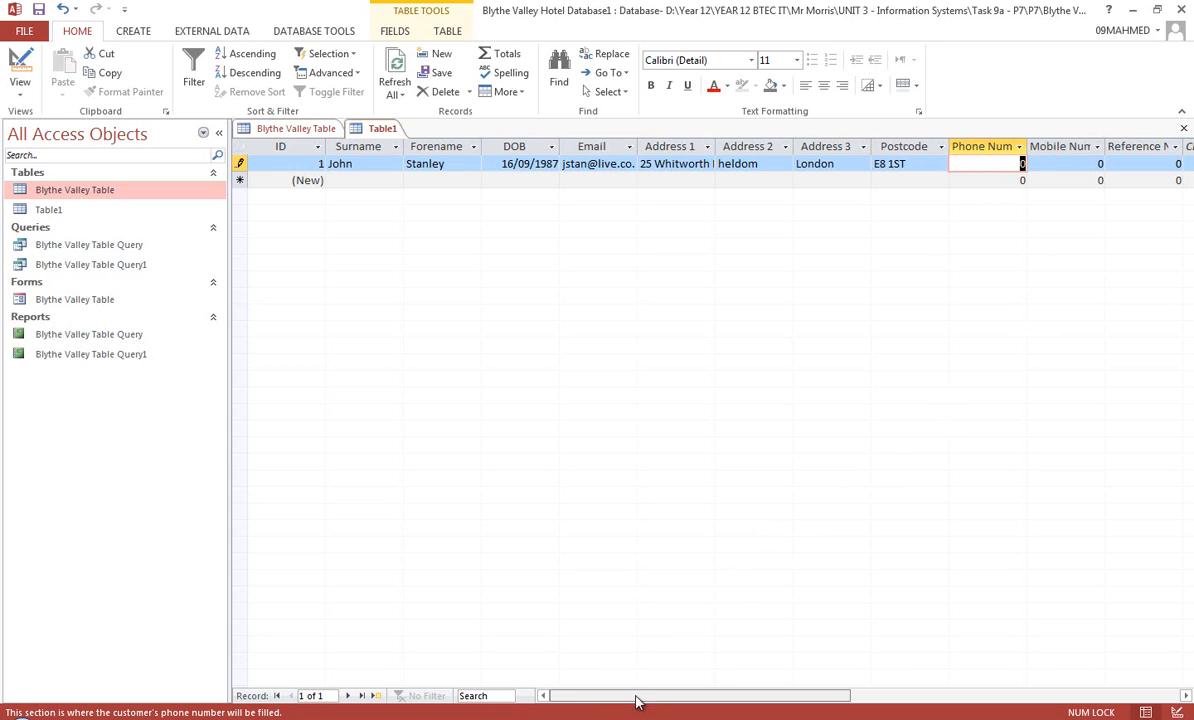
pyautogui.moveTo(637, 703); pyautogui.dragTo(662, 707)
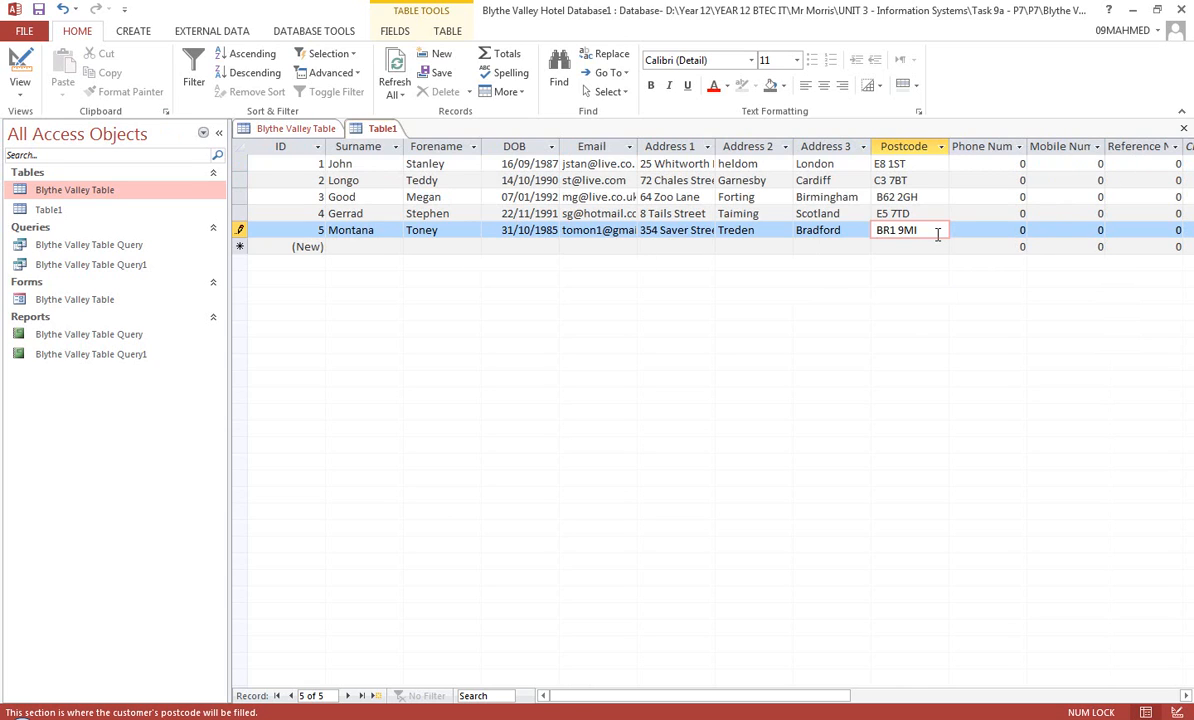
# Create a form based on Table1 and save it under the name Table1
pyautogui.click(307, 246)
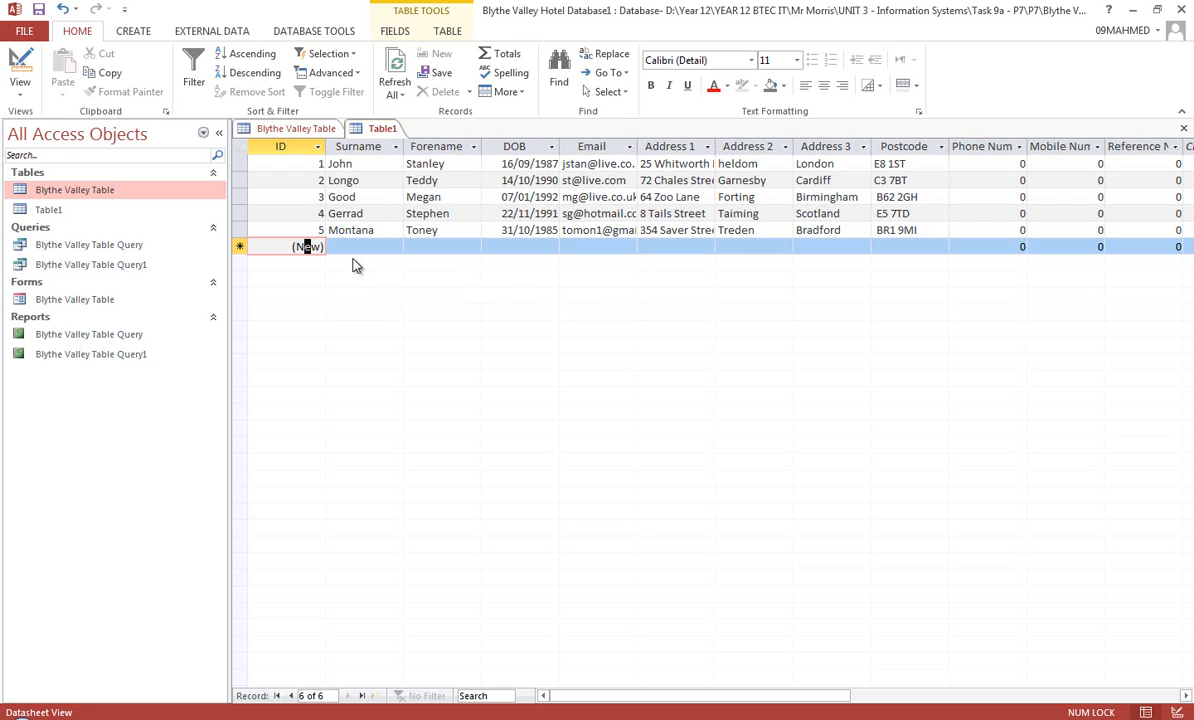
pyautogui.click(141, 209)
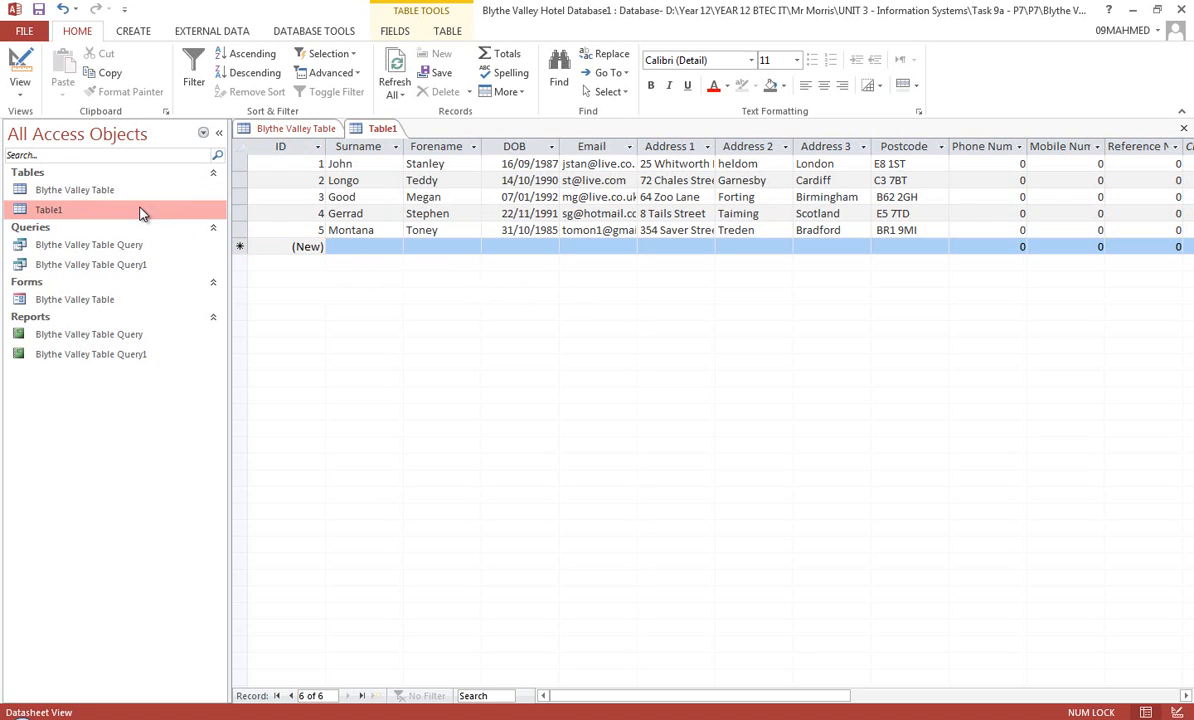
pyautogui.click(141, 36)
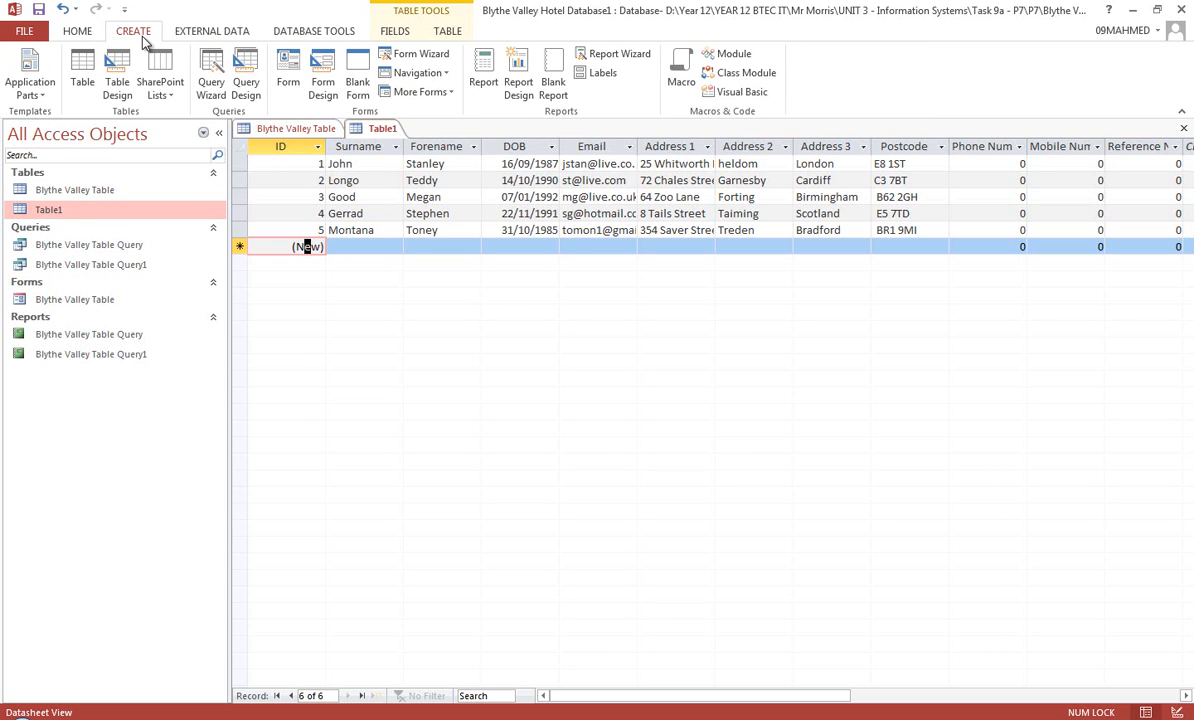
pyautogui.click(288, 78)
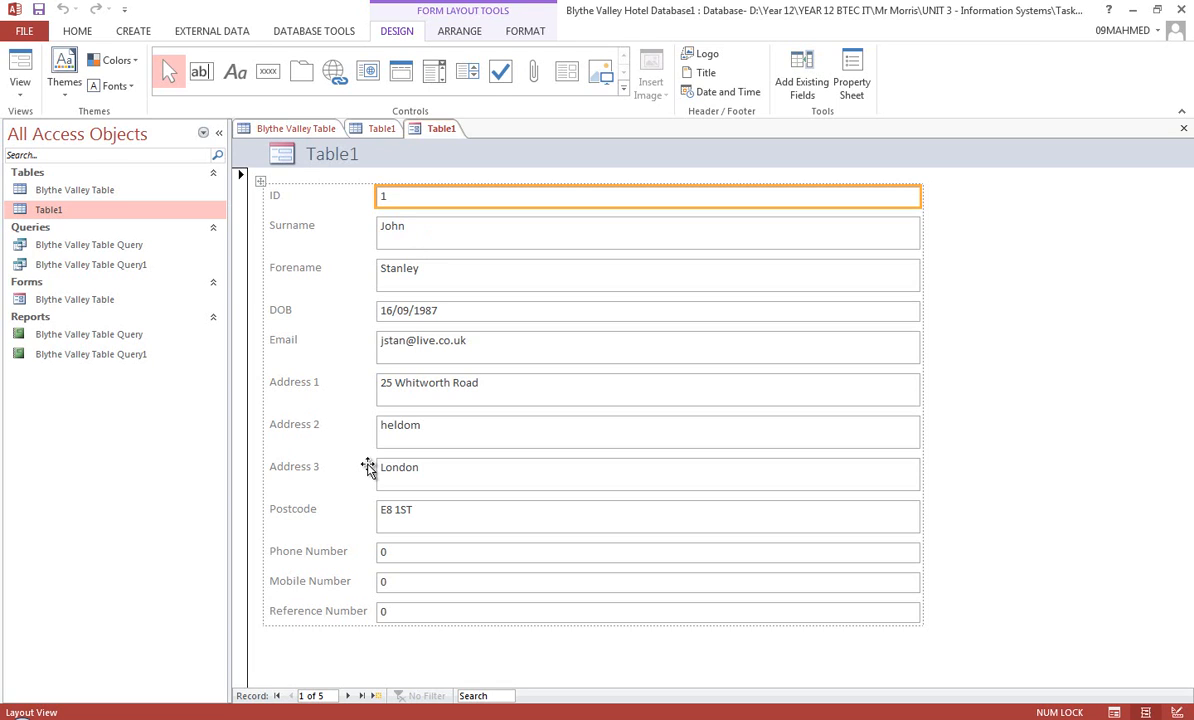
pyautogui.click(38, 9)
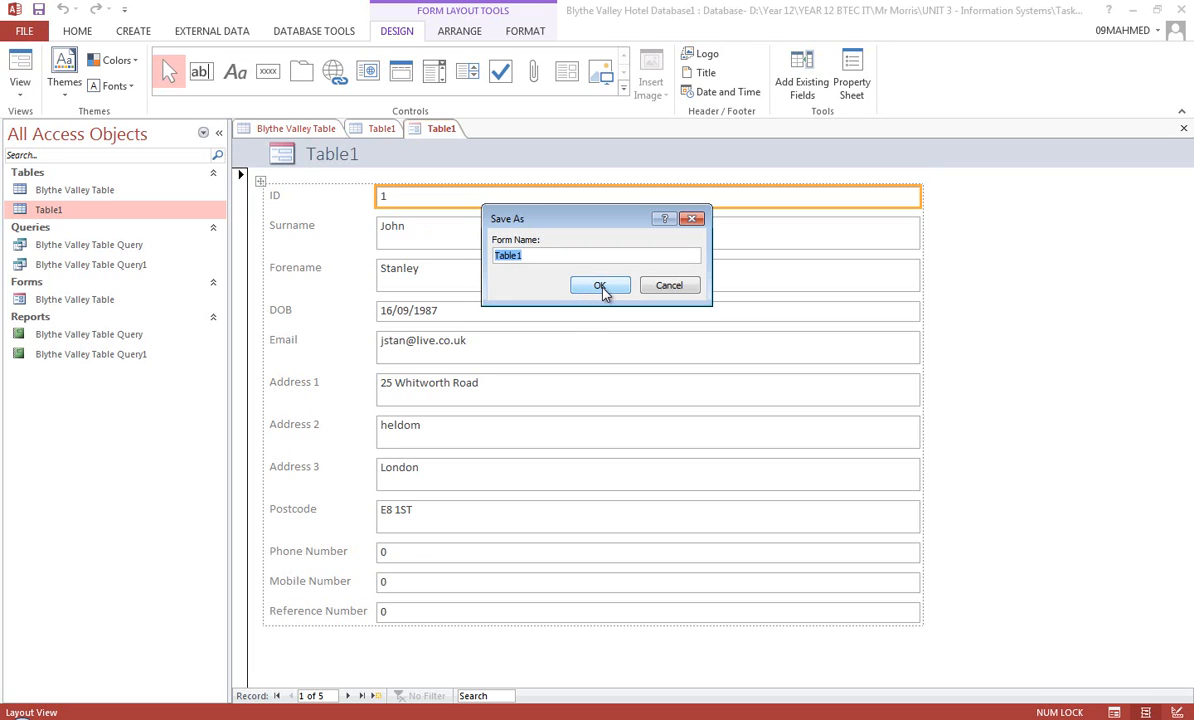
pyautogui.click(601, 287)
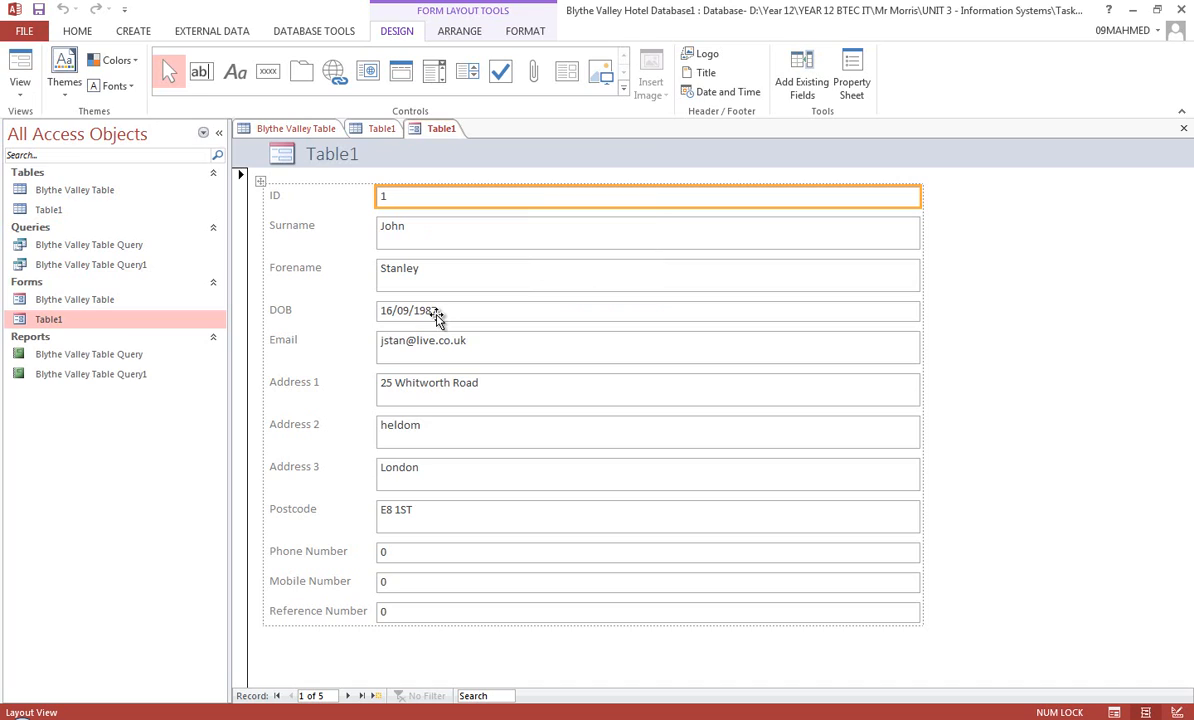